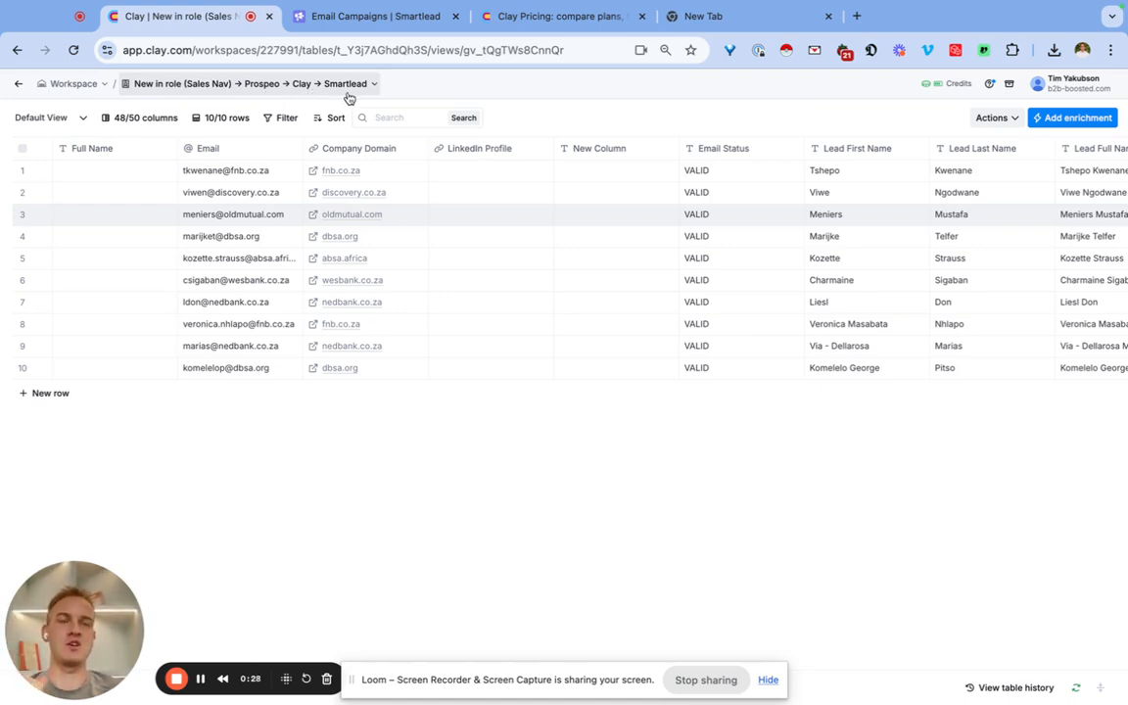
Start creating a Smartlead campaign from the lead table and name it "Test 9th of September".
left_click(994, 126)
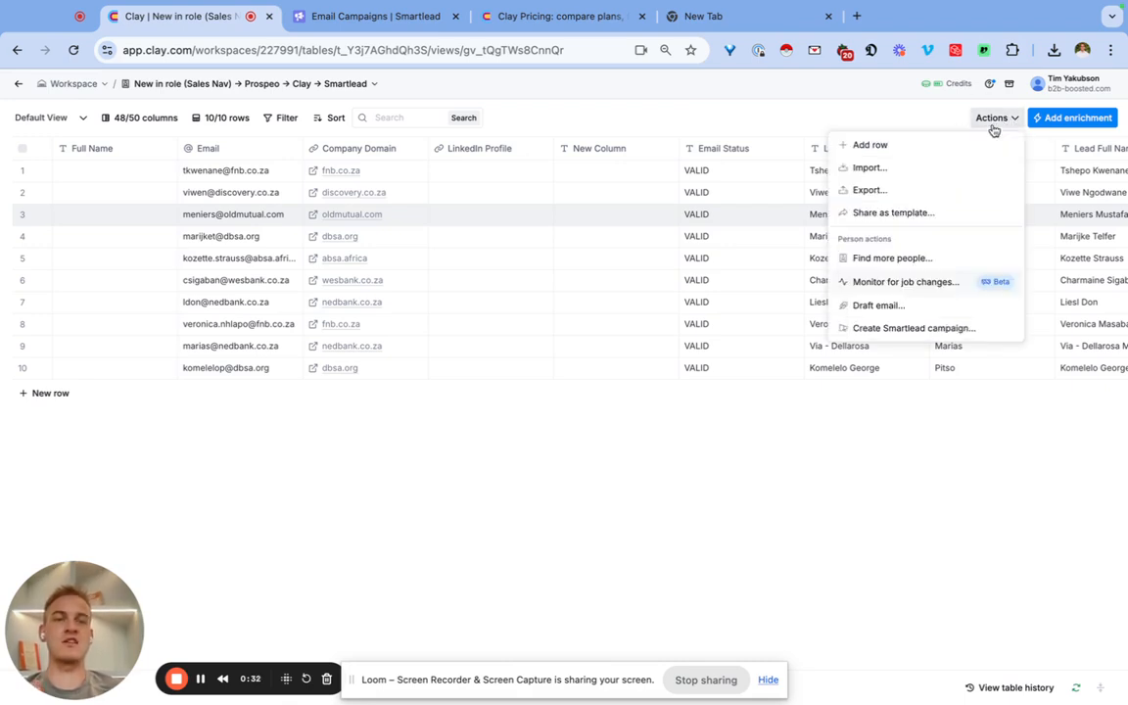
left_click(881, 333)
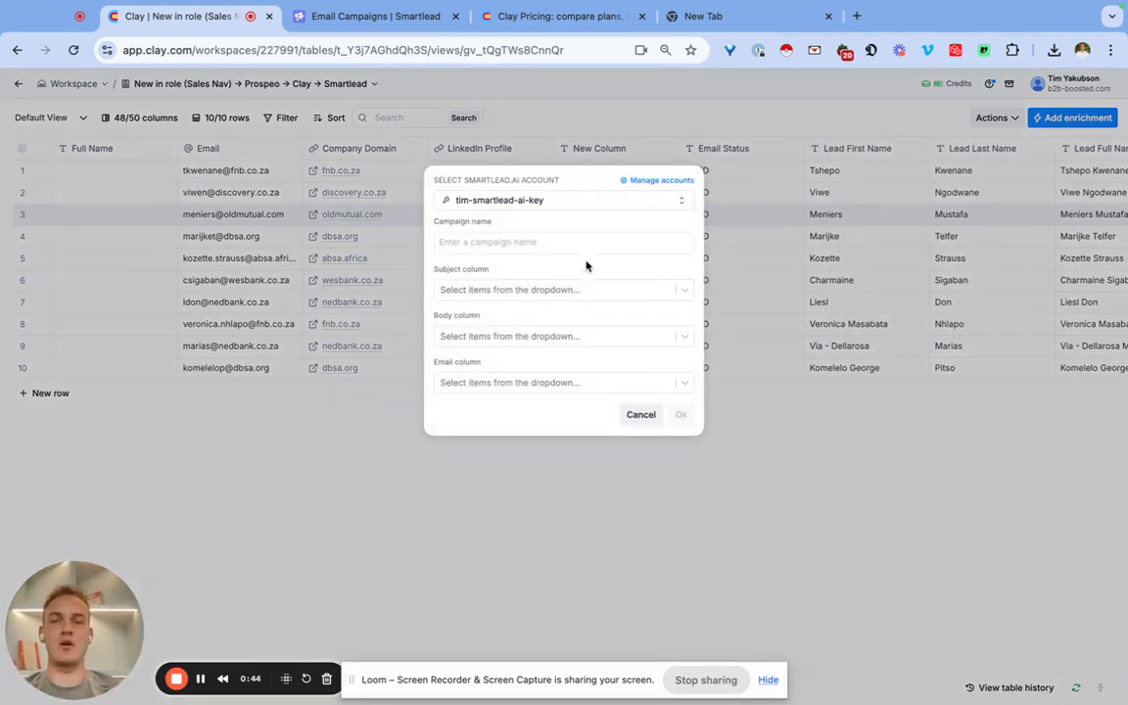
type("Test 9th of September")
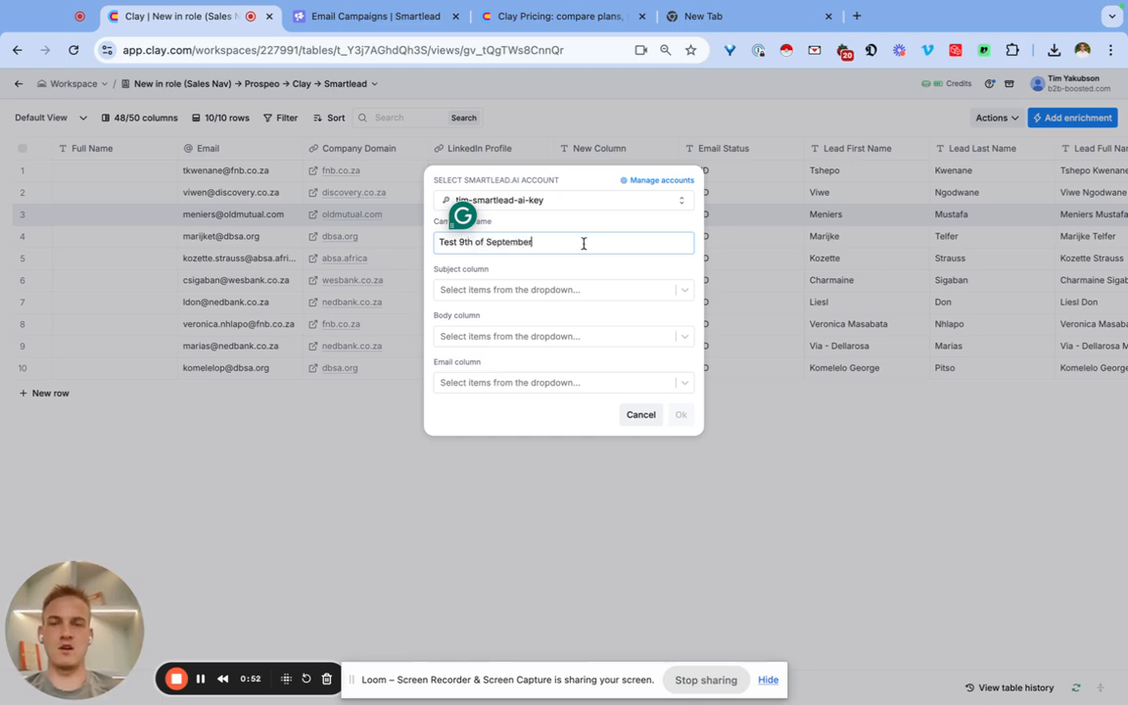
Set the campaign's subject column to Email Subject.
left_click(516, 290)
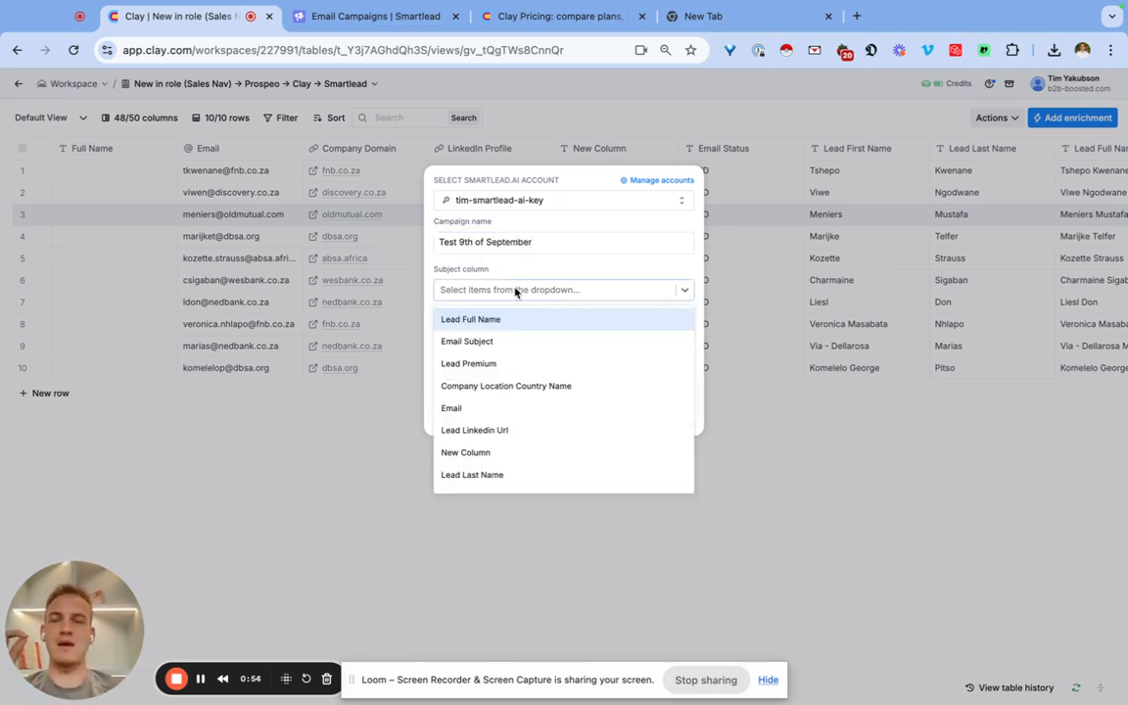
type("subje")
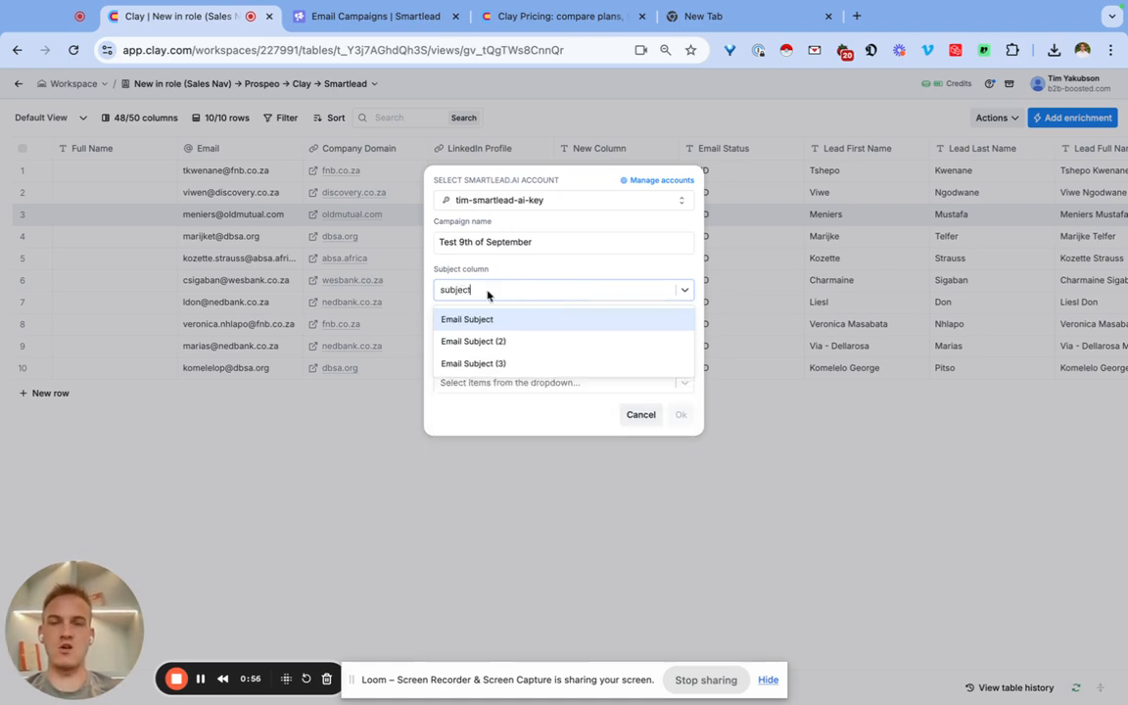
type("ct")
left_click(473, 321)
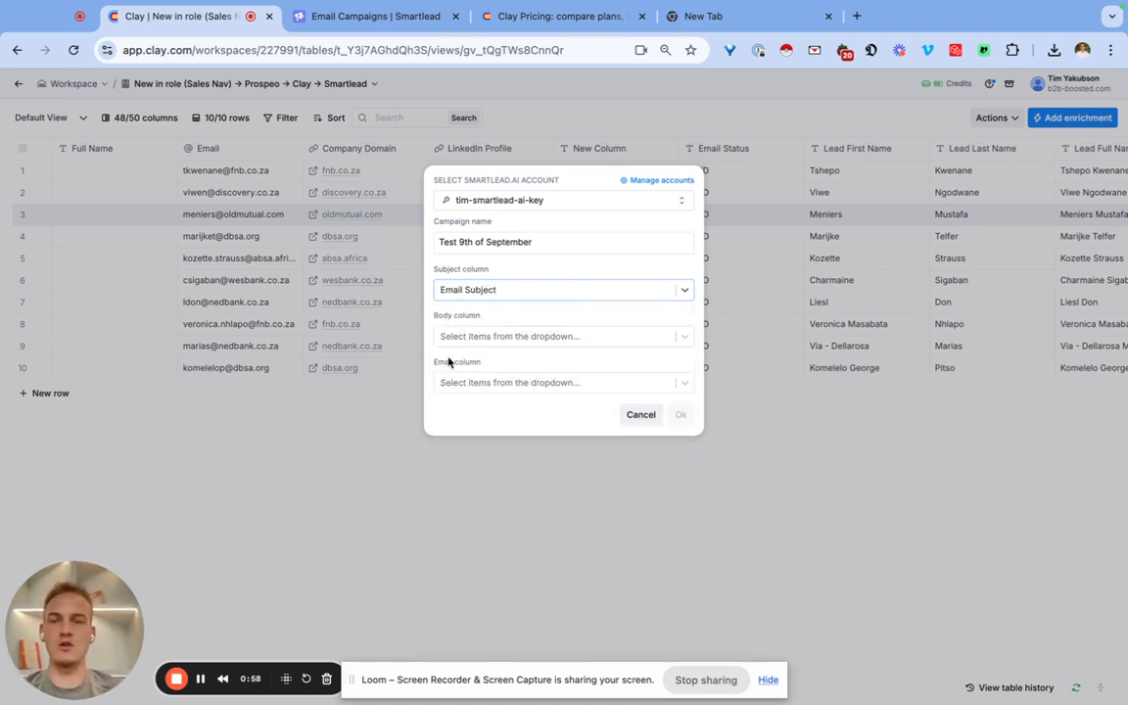
left_click(439, 269)
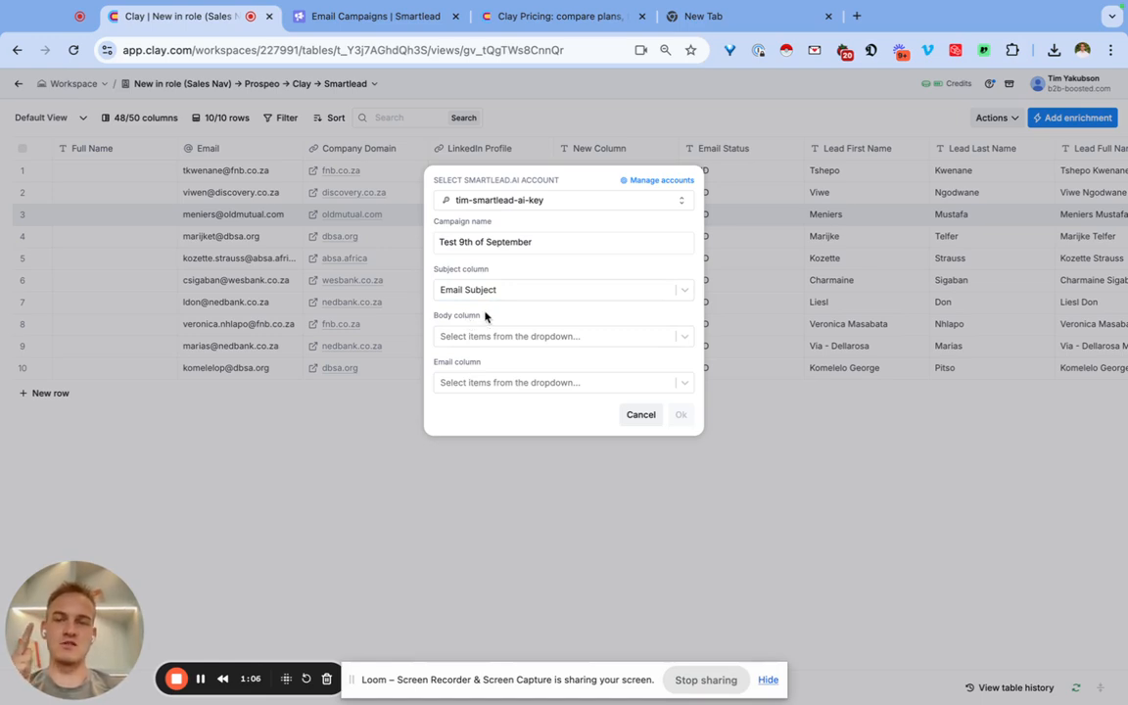
Set the email column to Email and the body column to Email 1, and create the campaign.
left_click(473, 384)
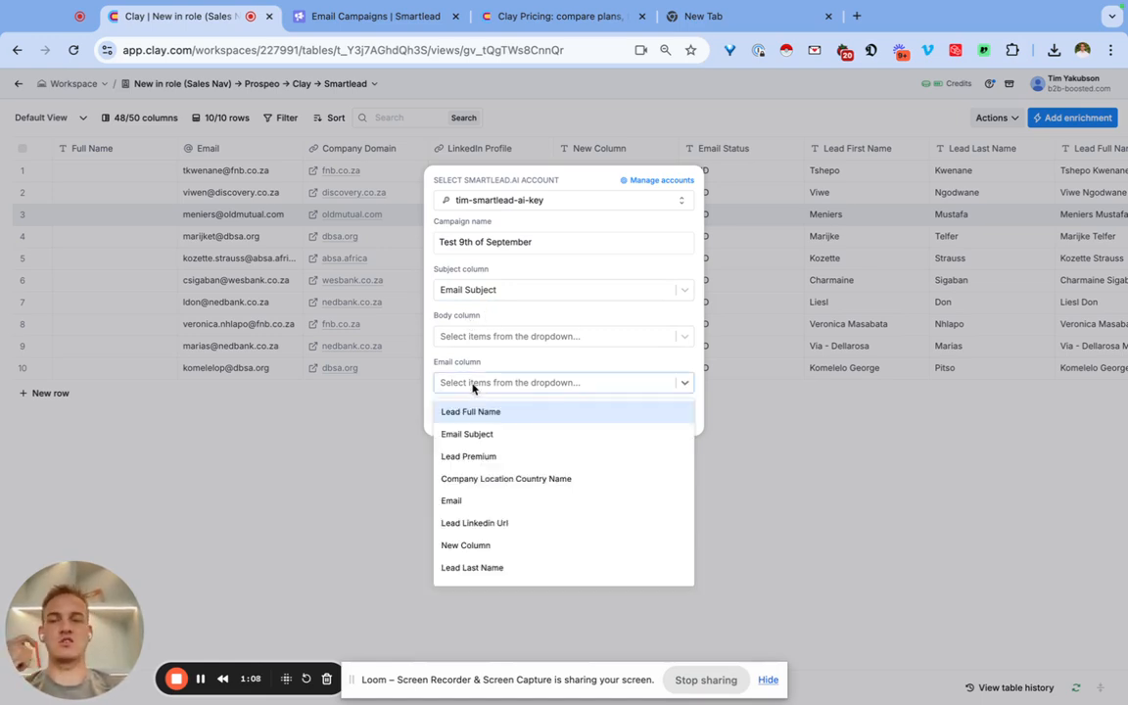
type("email")
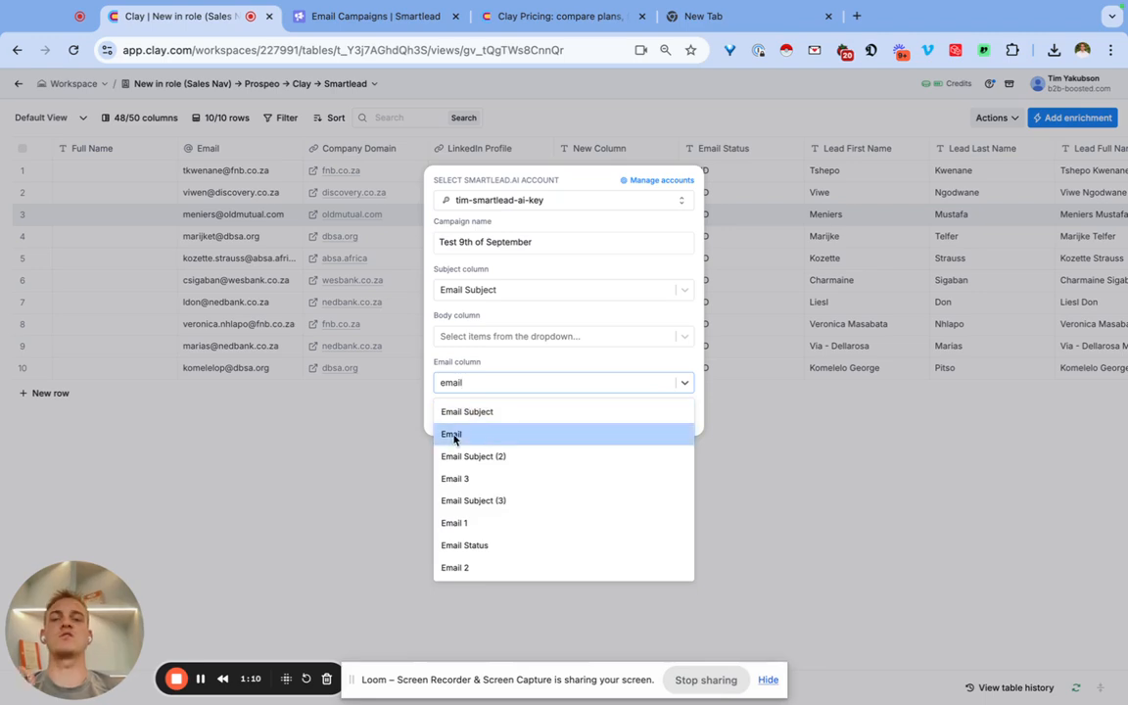
left_click(456, 433)
left_click(470, 336)
type("email")
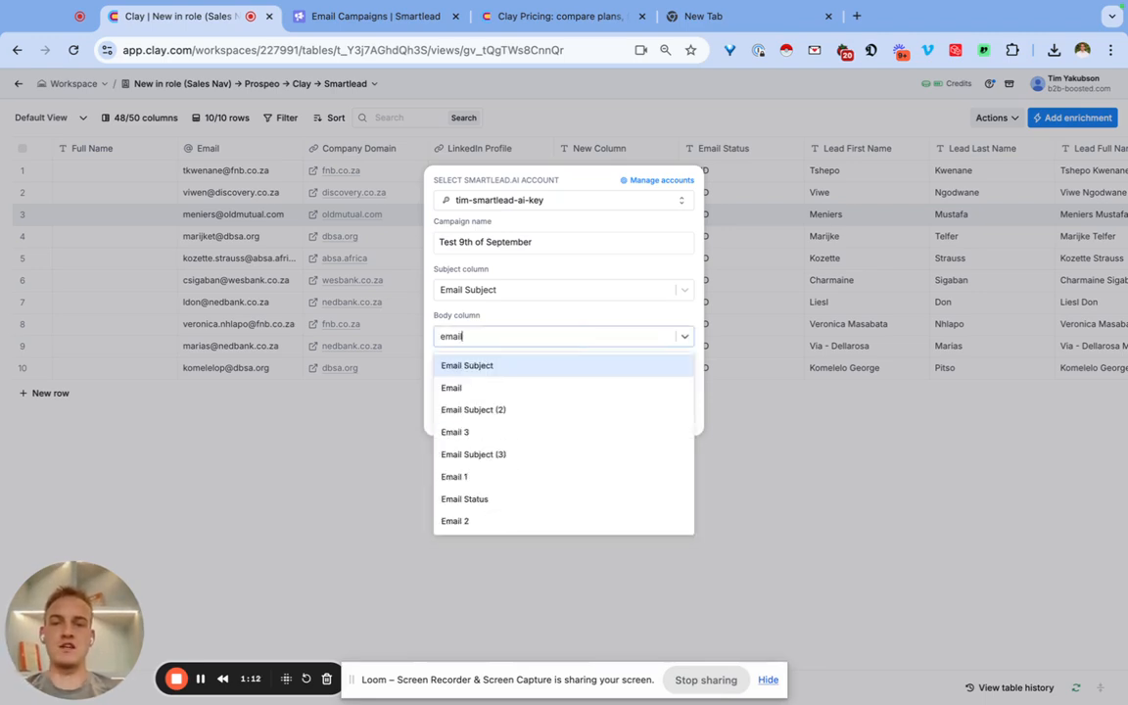
left_click(472, 478)
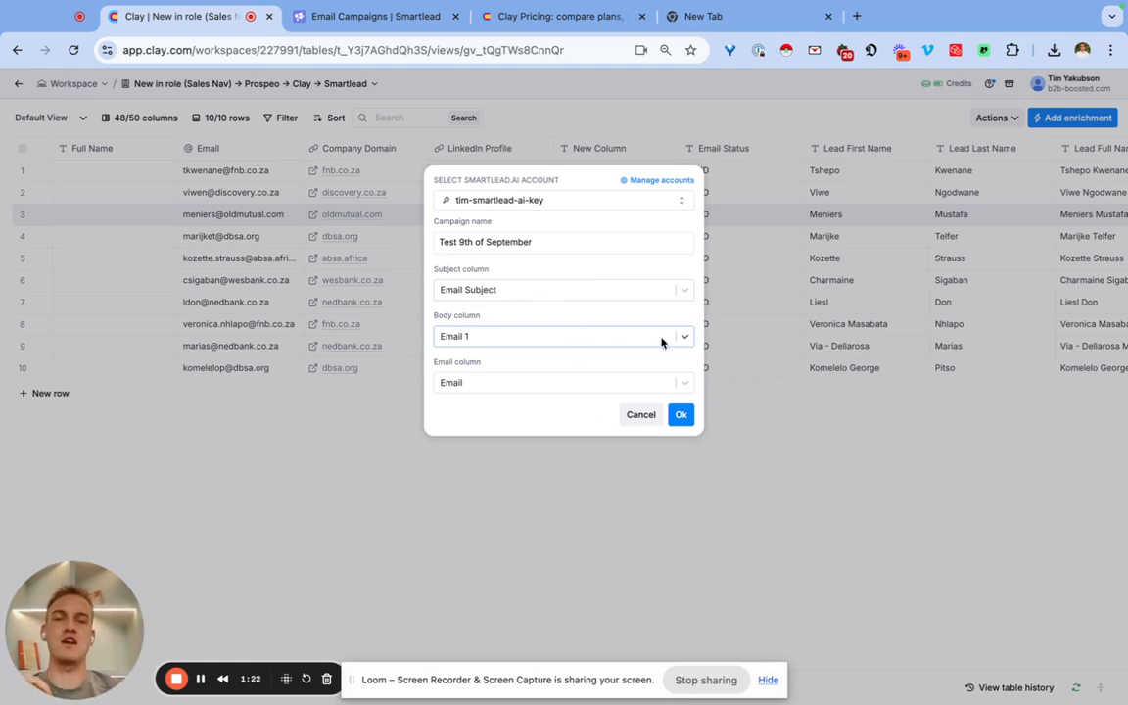
left_click(680, 416)
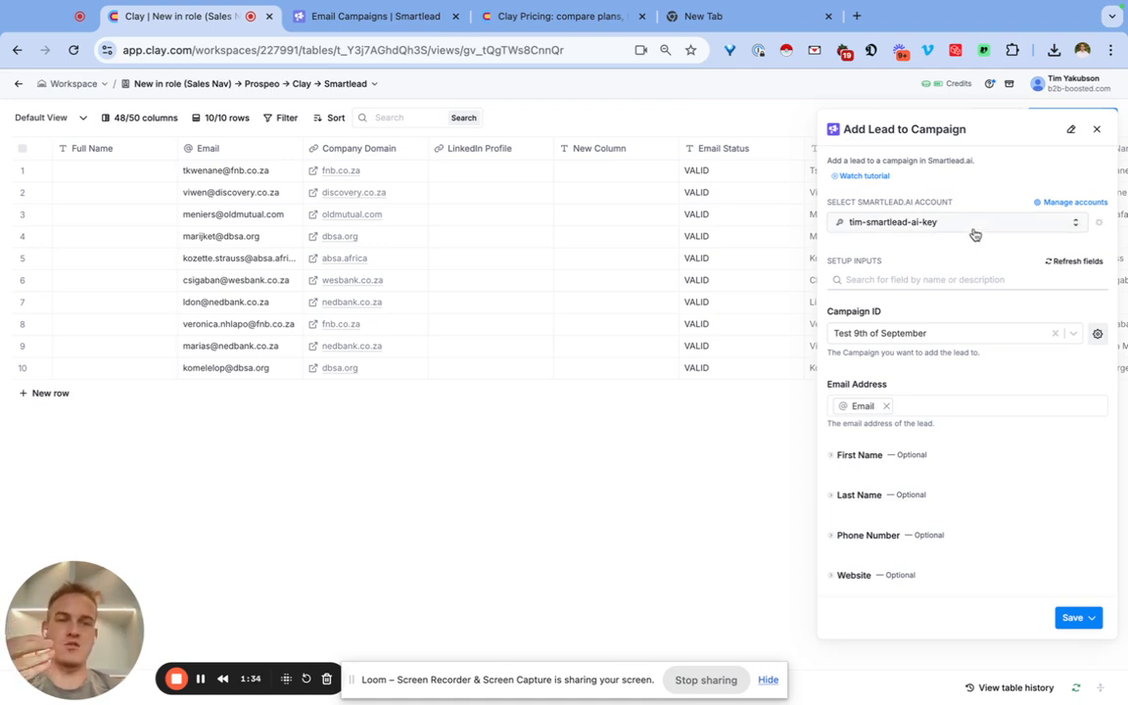
Map the optional First Name field of the campaign lead to the Lead First Name column.
scroll(975, 234, "down", 3)
left_click(872, 336)
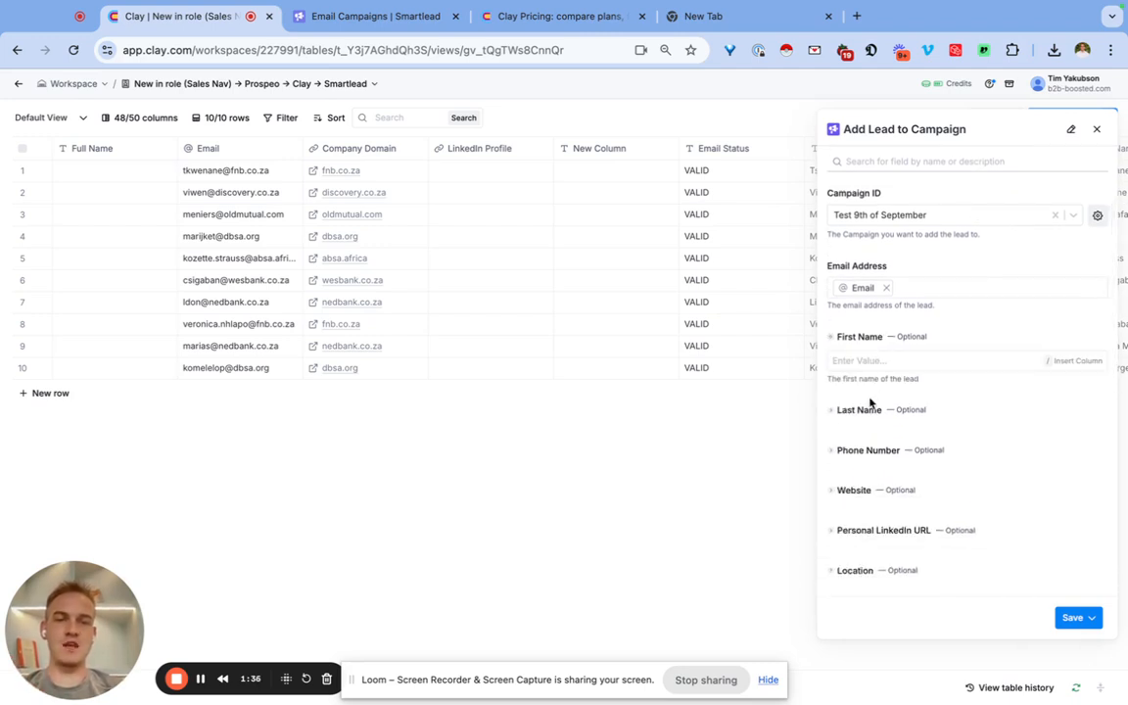
left_click(872, 360)
type("/first")
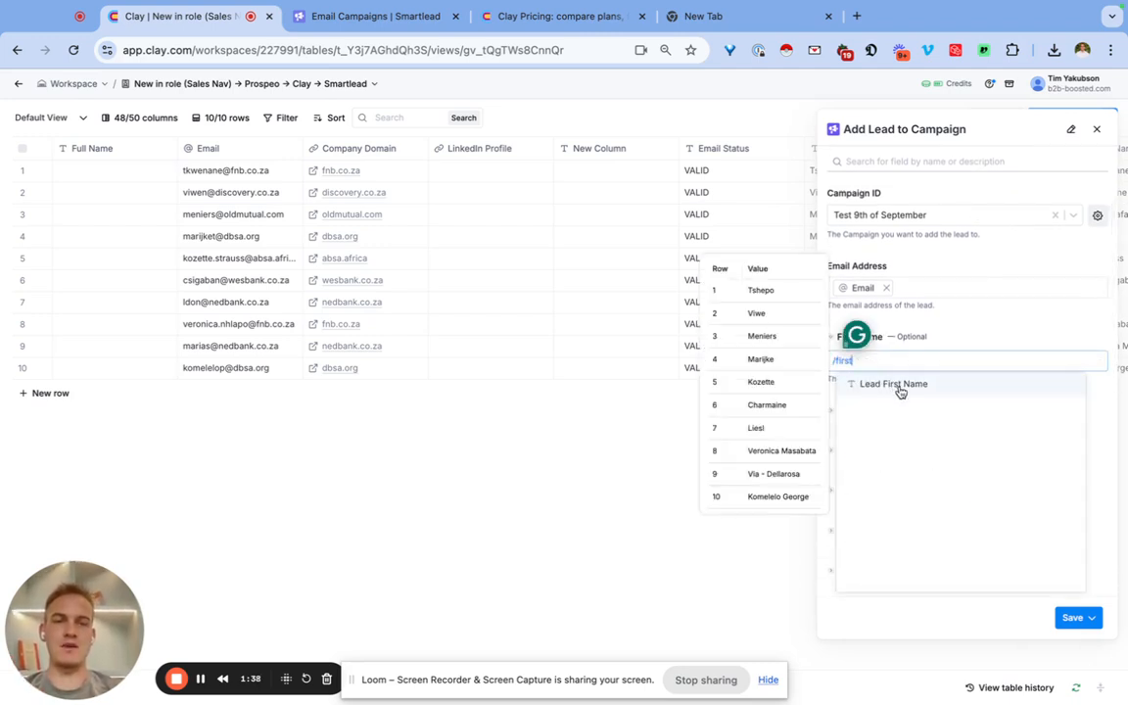
left_click(898, 385)
Map the optional Last Name field of the campaign lead to the Lead Last Name column.
left_click(866, 409)
left_click(868, 433)
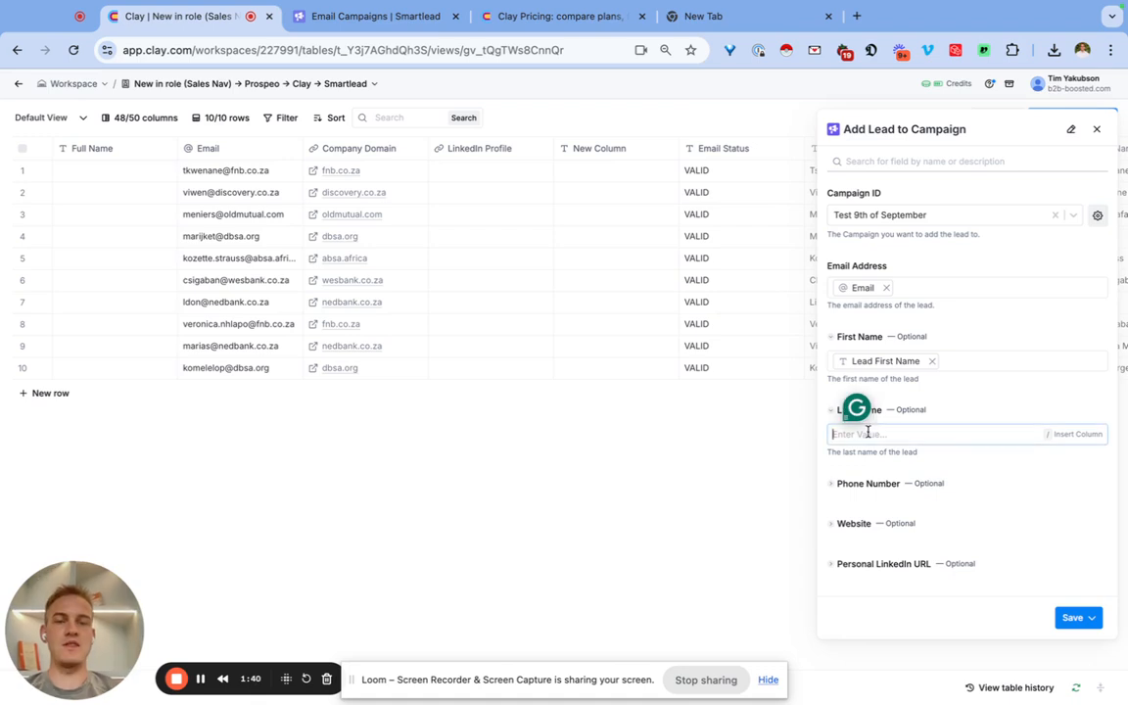
type("/last")
left_click(873, 457)
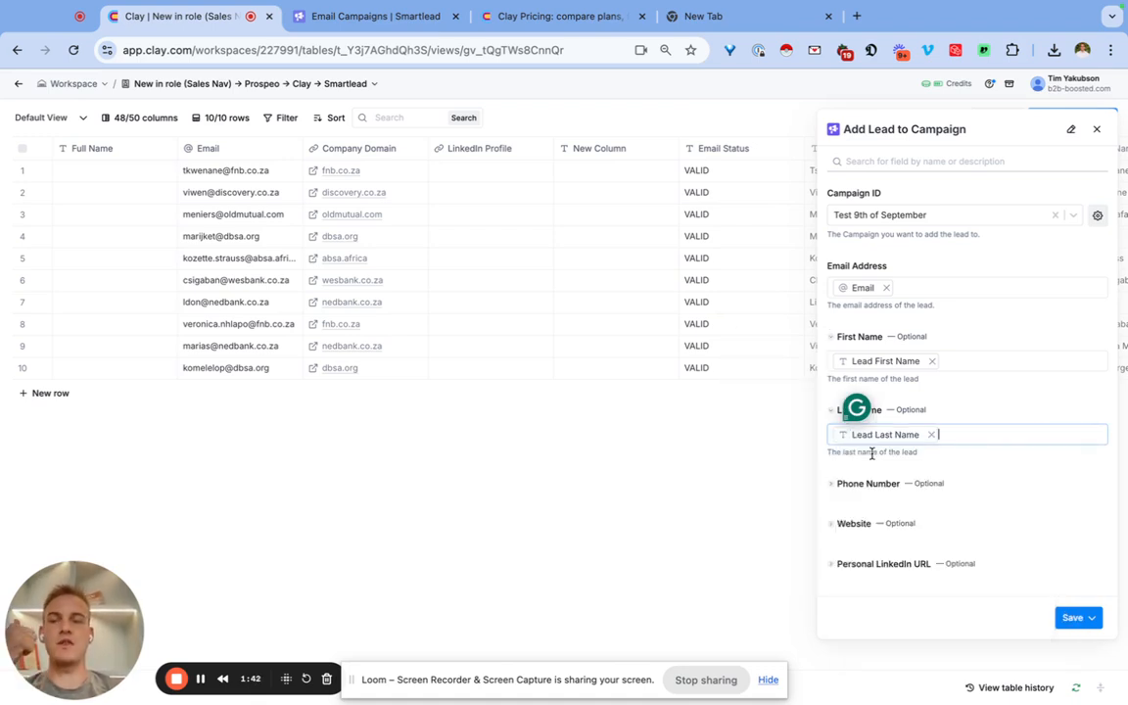
Map the optional Personal LinkedIn URL field to the Lead Linkedin Url column.
scroll(886, 441, "down", 3)
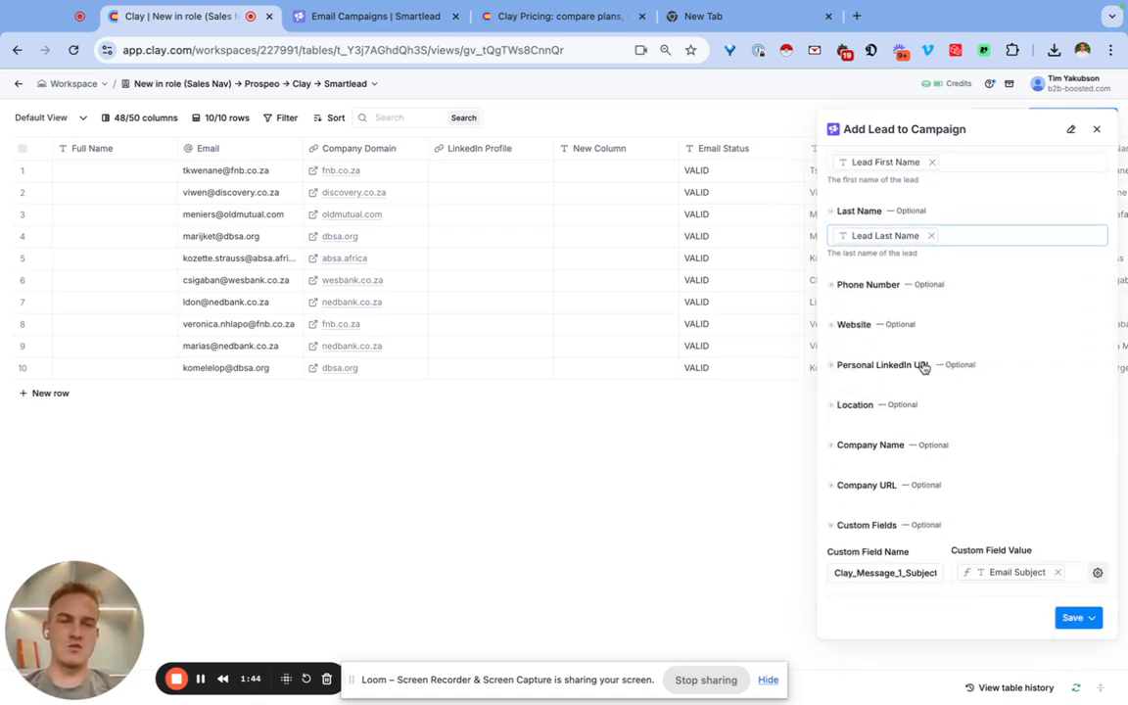
left_click(921, 365)
left_click(898, 391)
type("/linked")
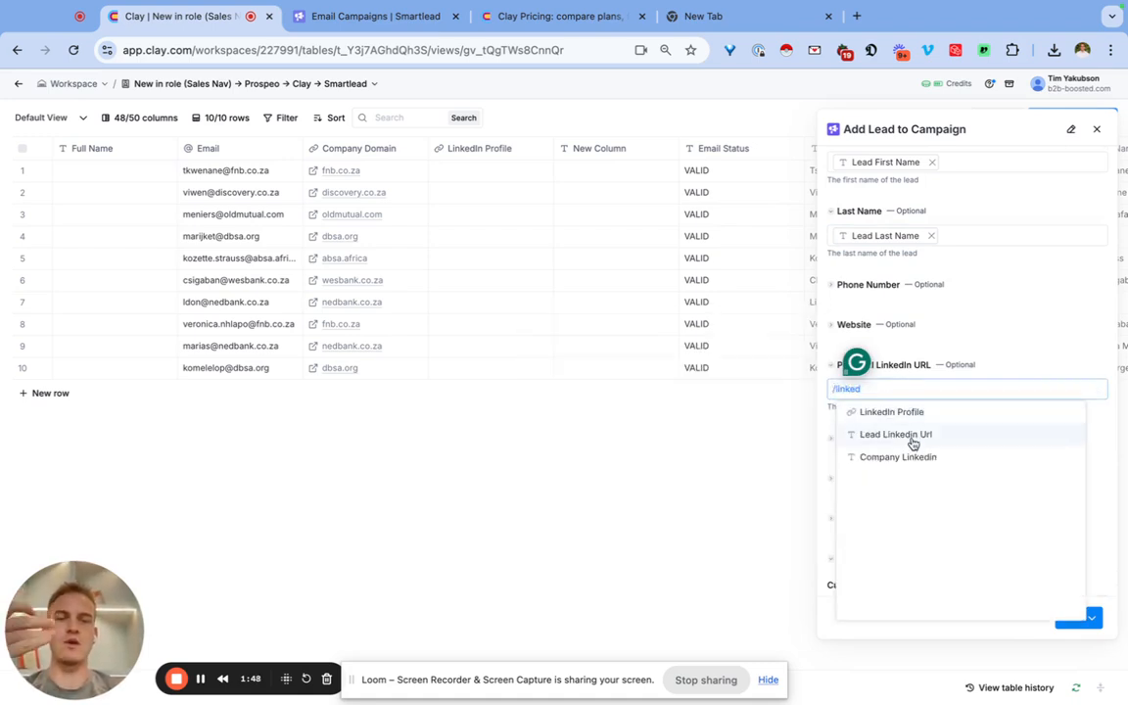
left_click(863, 435)
Add two new custom field name and value pairs below Clay_Message_1_Body.
scroll(919, 423, "down", 4)
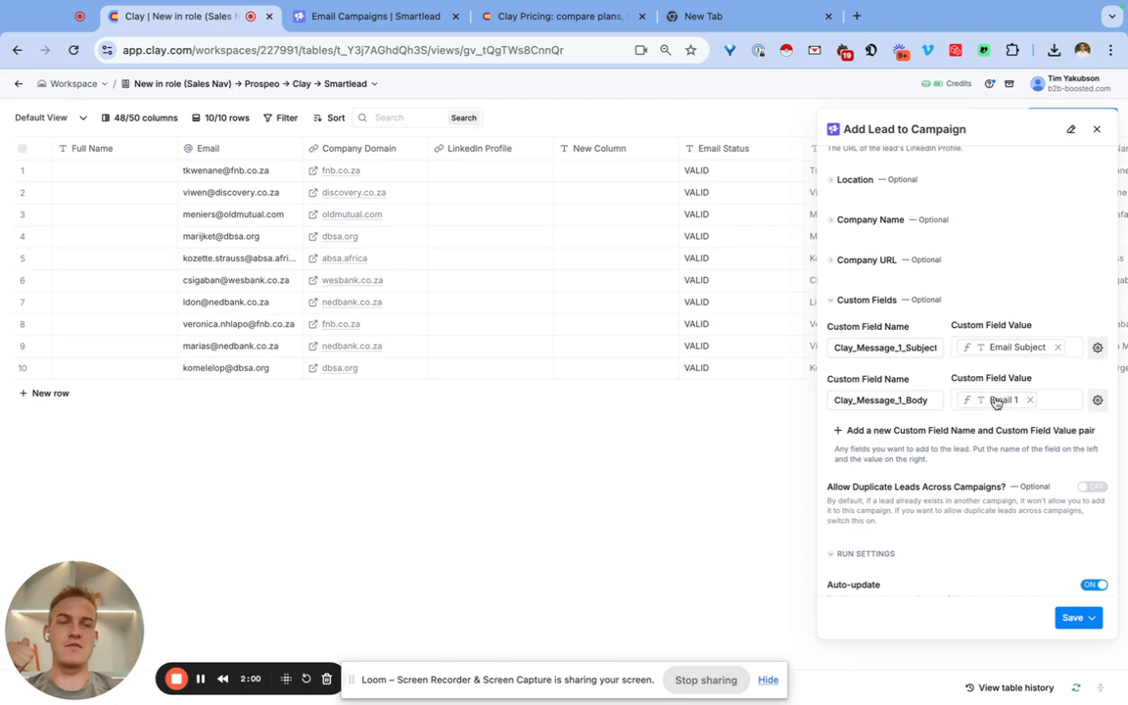
left_click(893, 432)
left_click(888, 483)
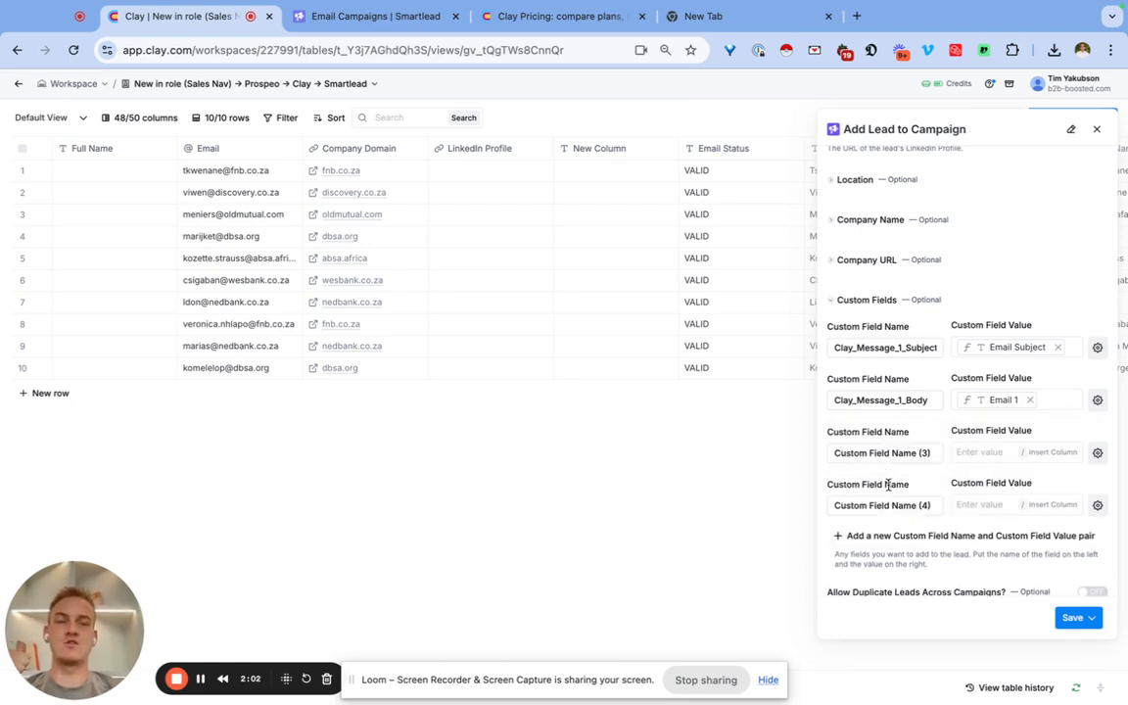
Copy the name Clay_Message_1_Body into the names of the third and fourth custom fields.
double_click(909, 401)
key("ctrl+c")
left_click(907, 453)
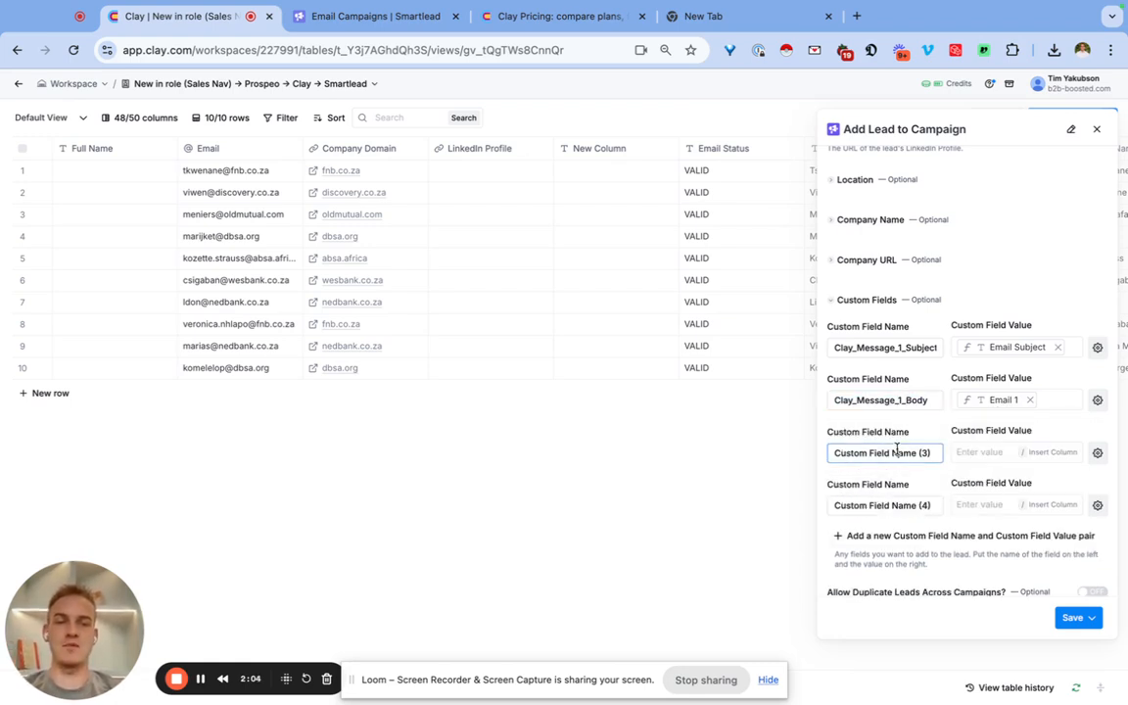
key("ctrl+a")
key("ctrl+v")
left_click(885, 502)
key("ctrl+a")
key("ctrl+v")
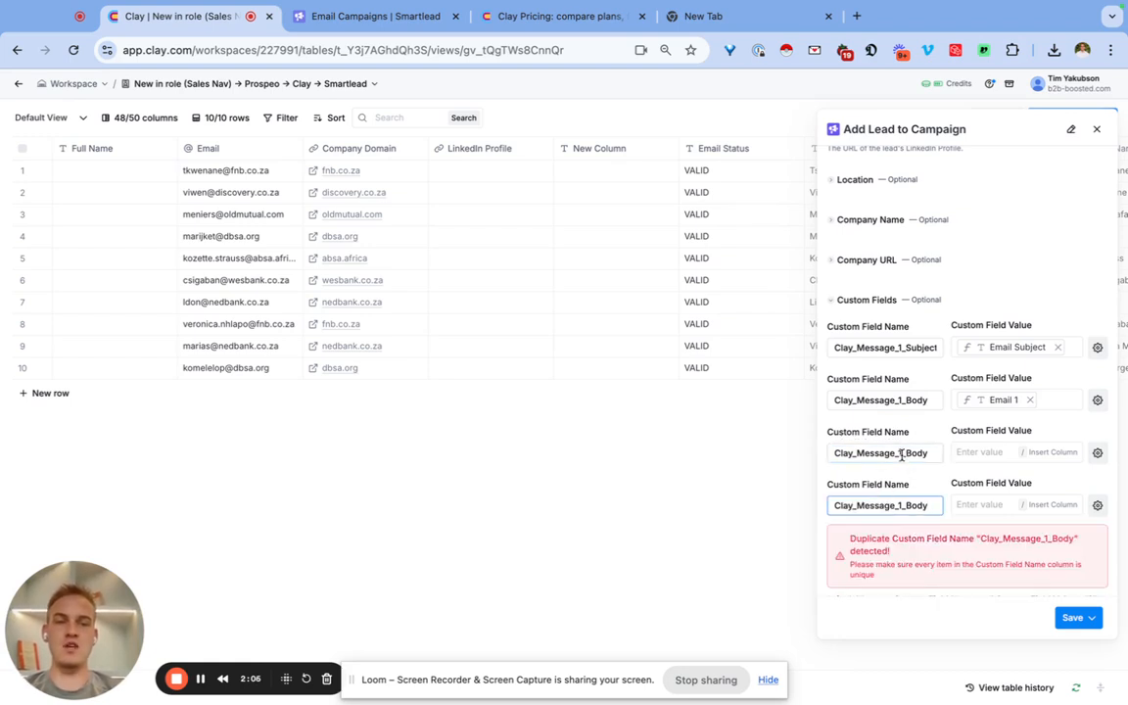
Rename the third custom field Clay_Message_2_Body and the fourth Clay_Message_3_Body.
left_click(902, 453)
key("BackSpace")
type("2")
left_click(902, 504)
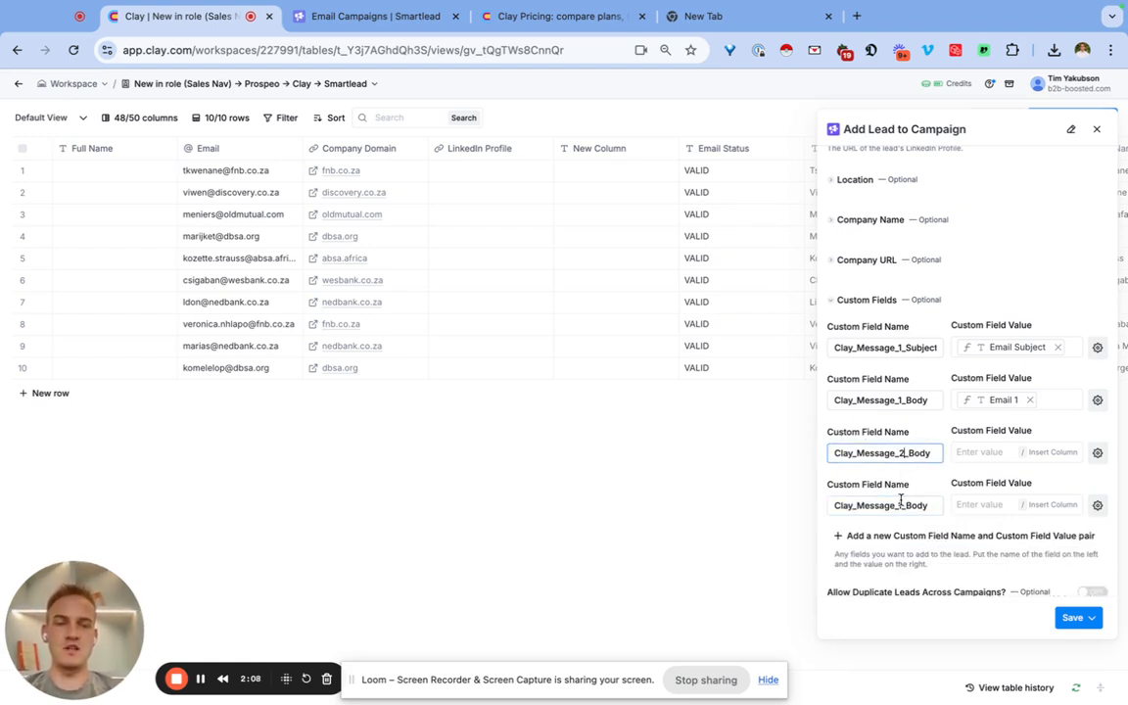
key("BackSpace")
type("3")
left_click(907, 401)
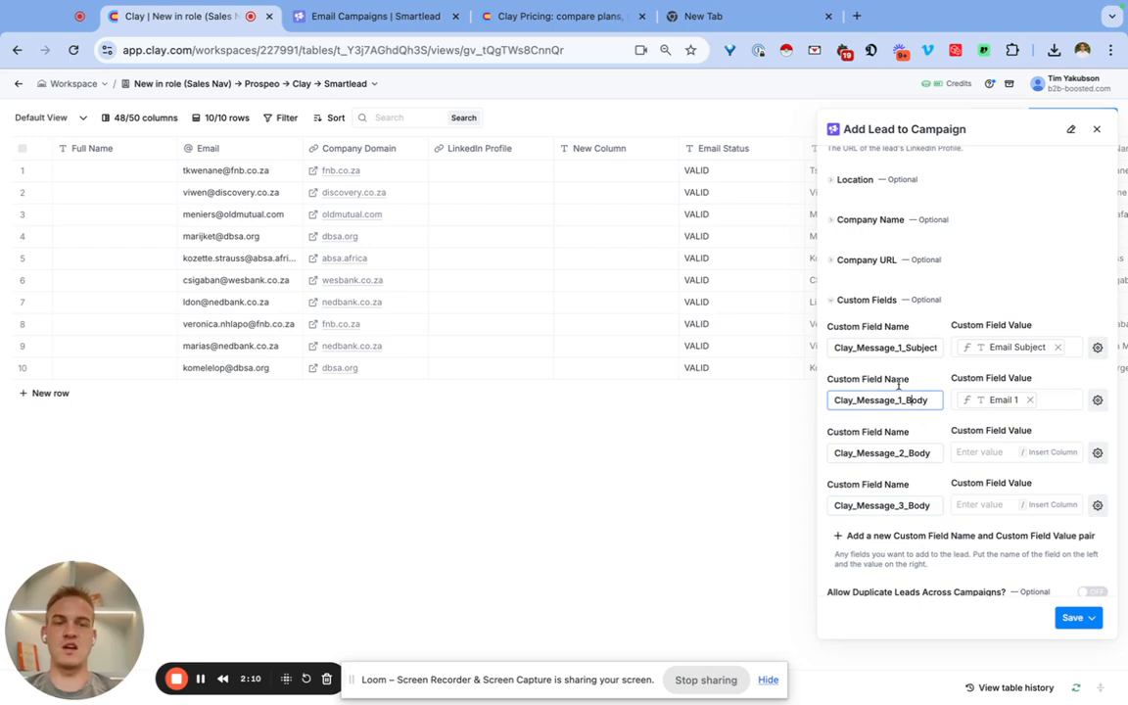
left_click(903, 452)
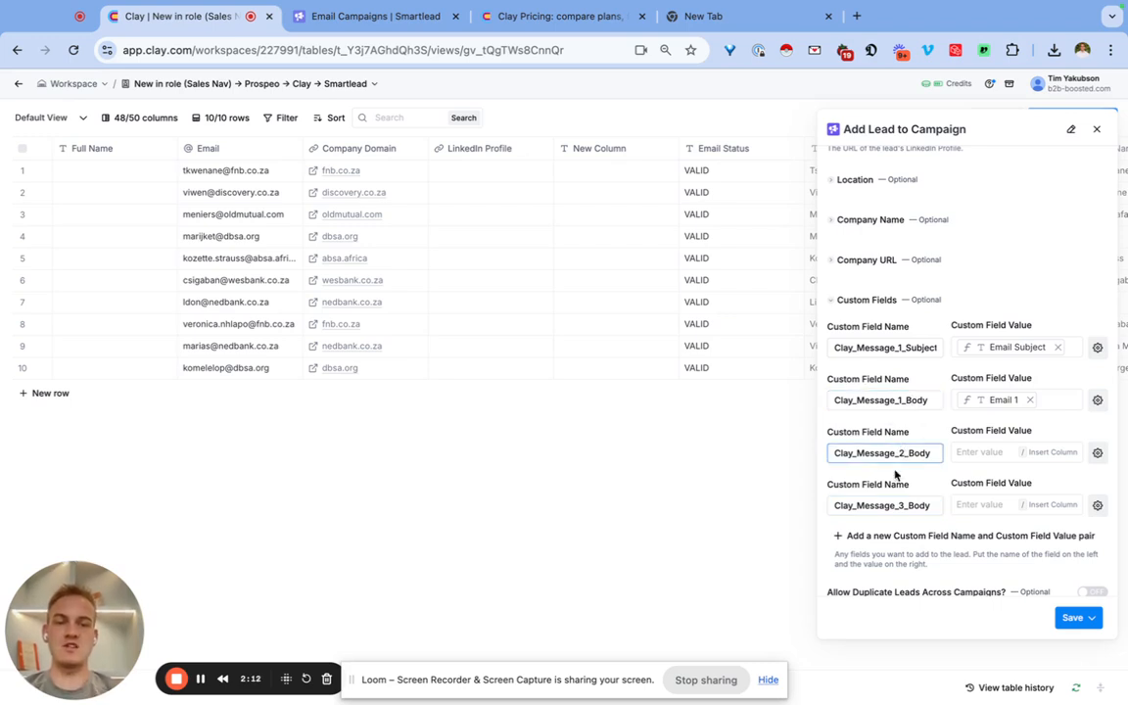
Set the value of the Clay_Message_2_Body custom field to the Email 2 body text from the Email 2 group.
left_click(981, 446)
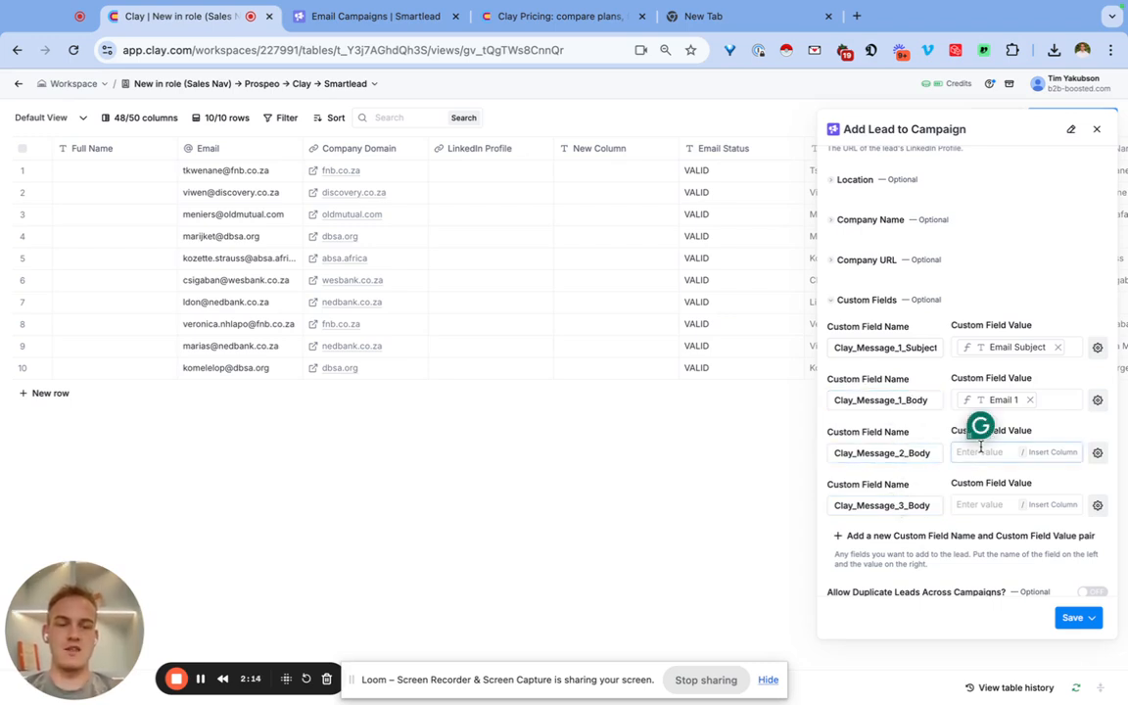
type("/e")
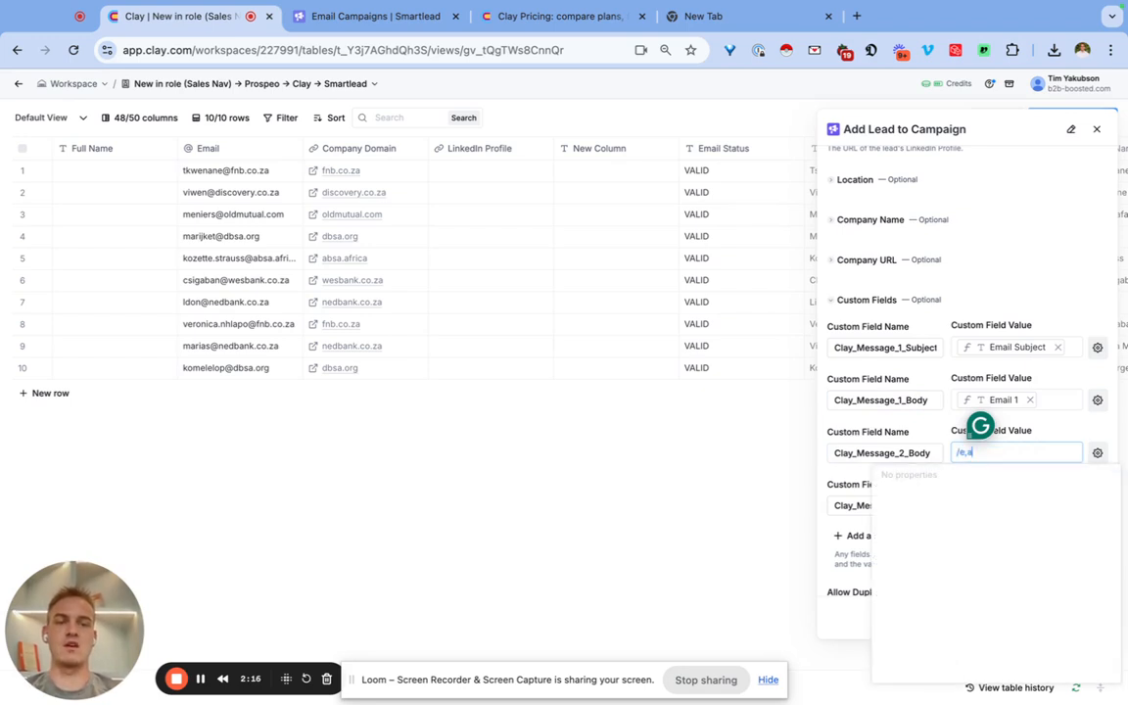
type("mail")
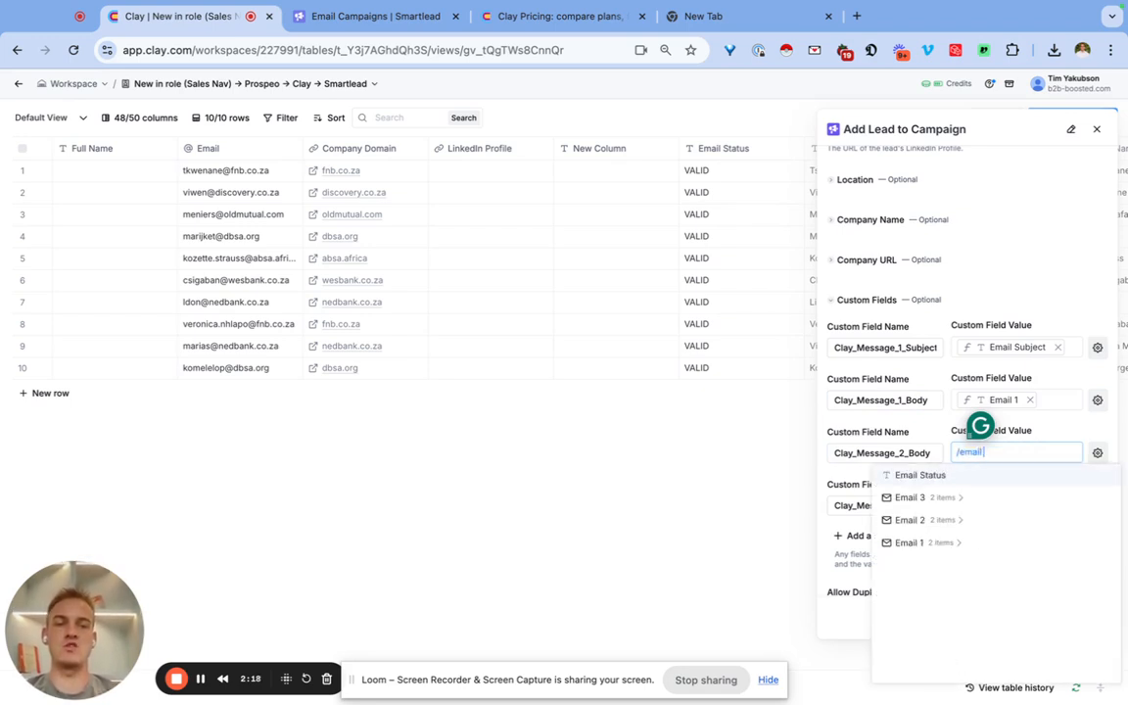
left_click(945, 520)
left_click(926, 566)
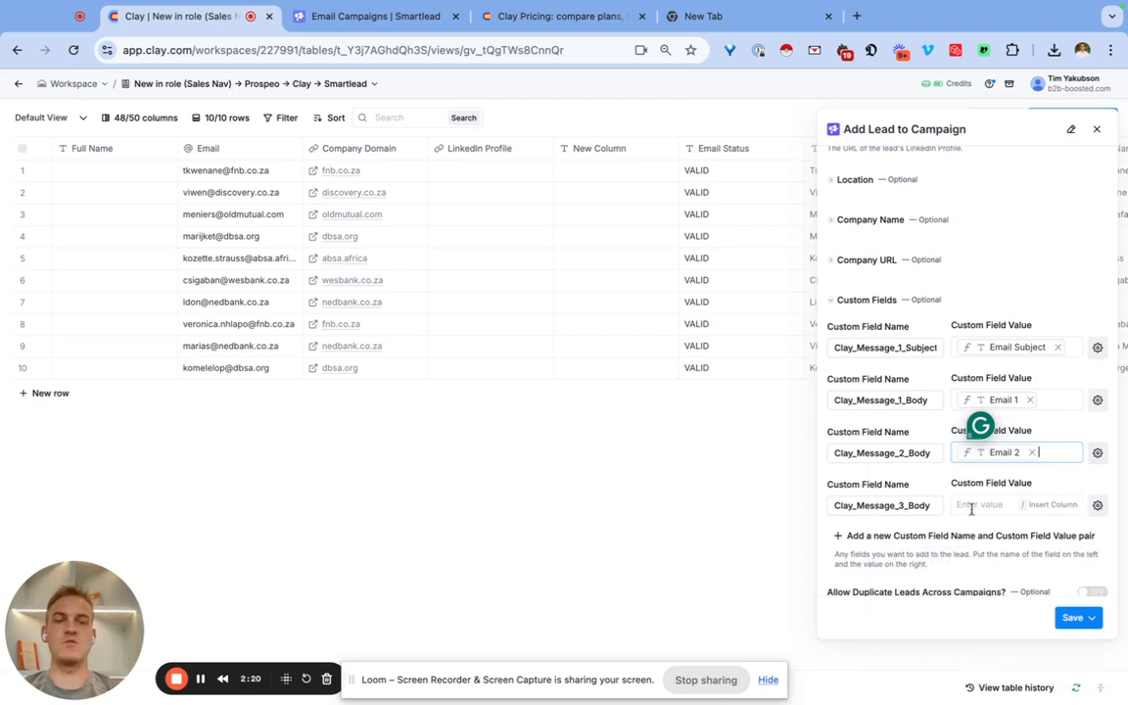
Set the value of the Clay_Message_3_Body custom field to the Email 3 body text from the Email 3 group.
left_click(973, 506)
type("/email")
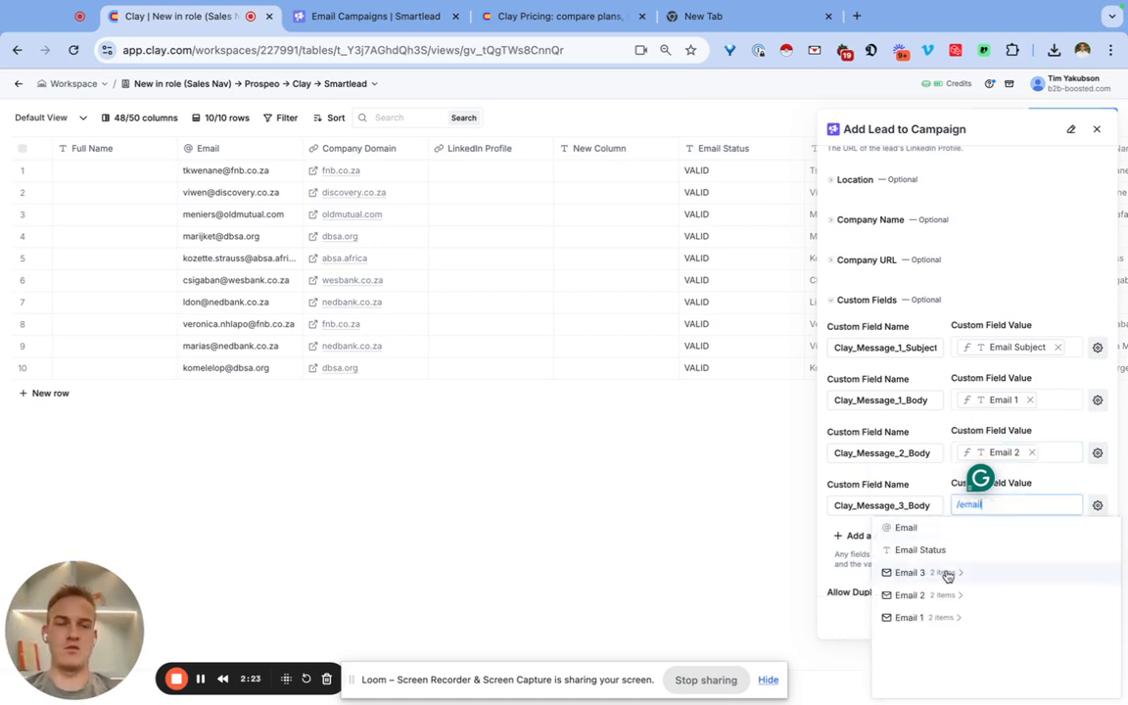
left_click(944, 576)
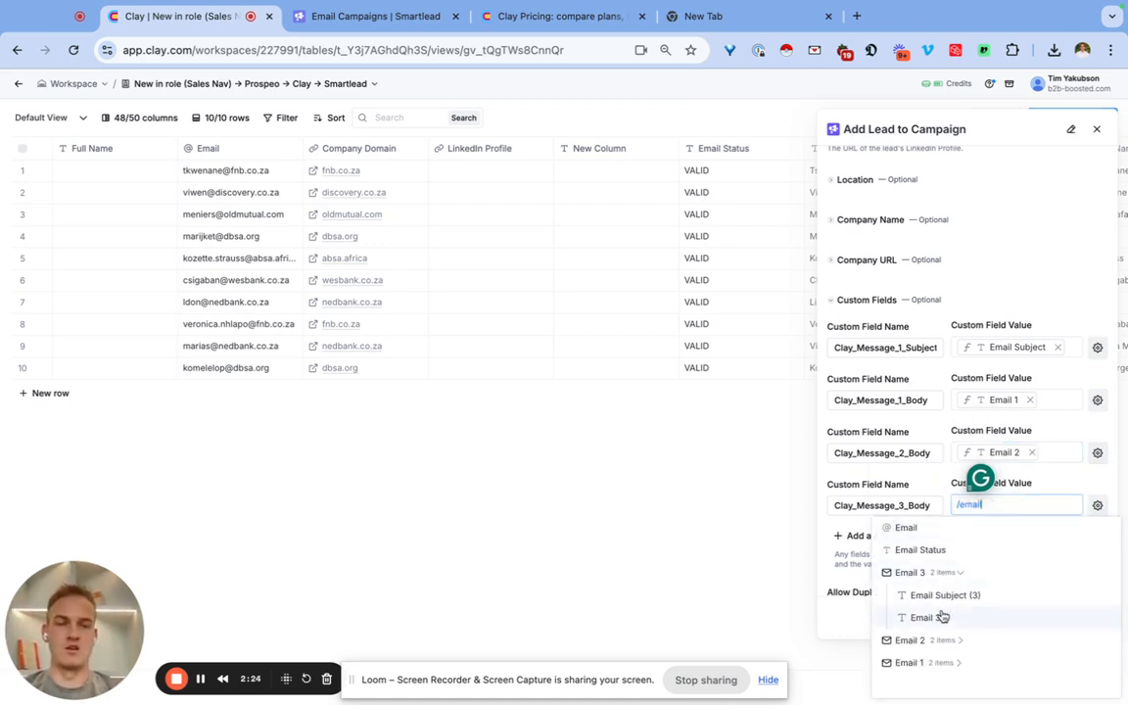
left_click(928, 617)
Add a fifth custom field name and value pair to the lead mapping.
scroll(918, 347, "down", 1)
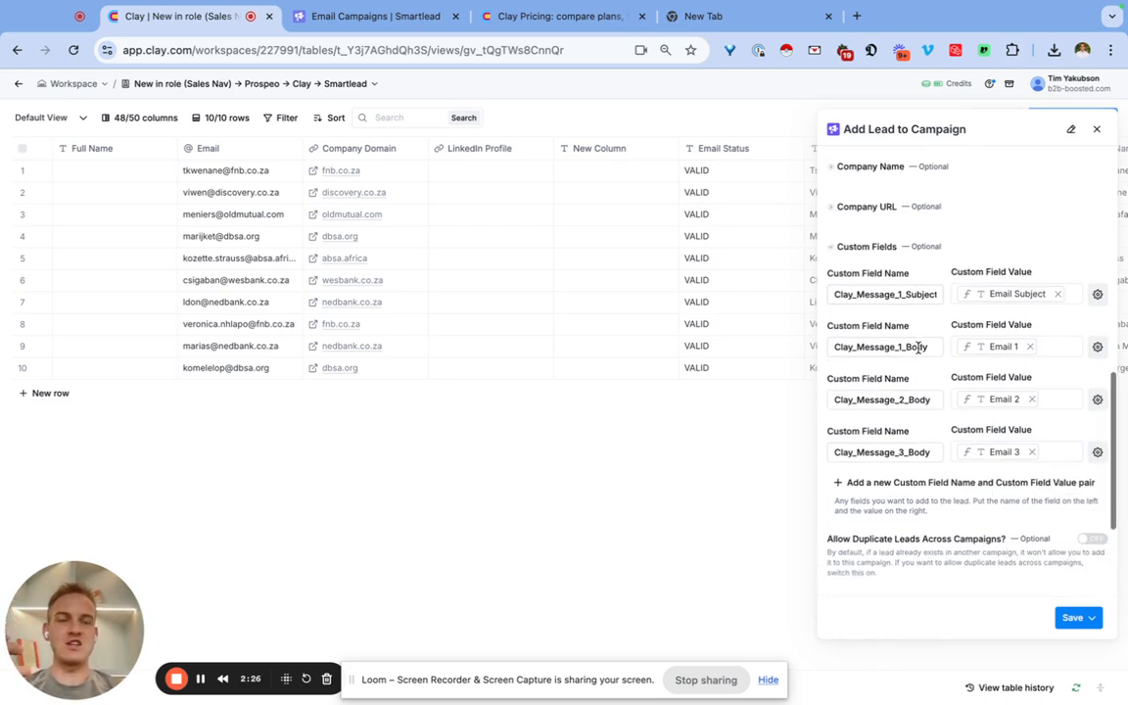
left_click(950, 483)
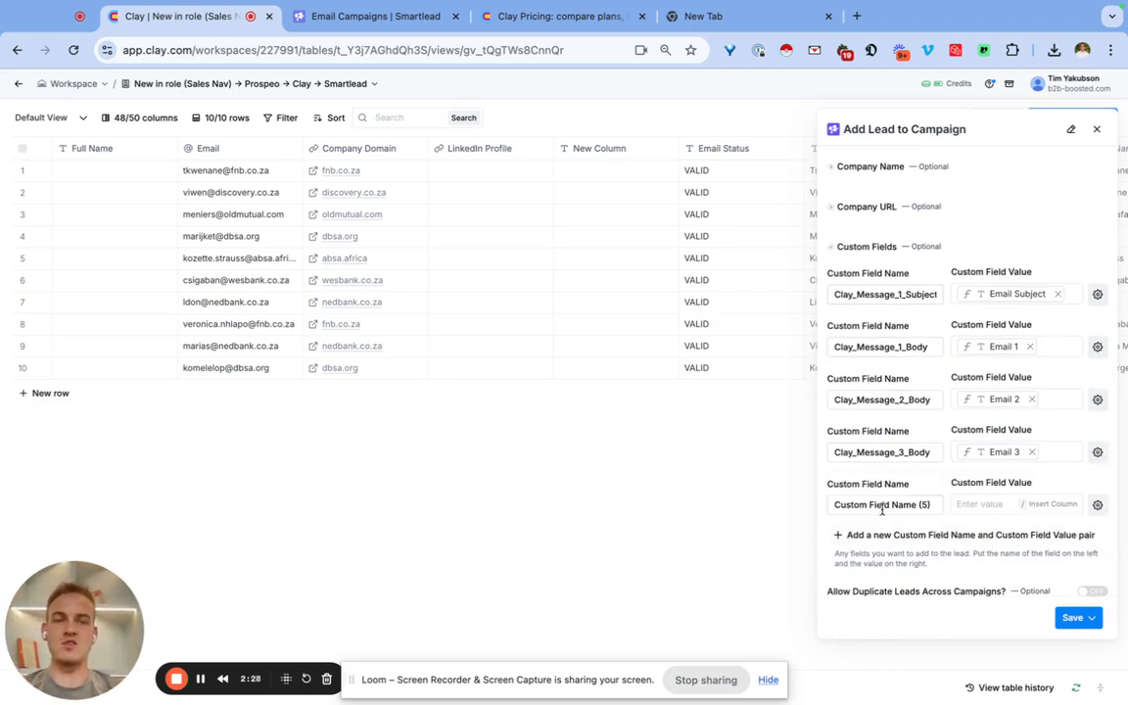
double_click(886, 454)
key("ctrl+c")
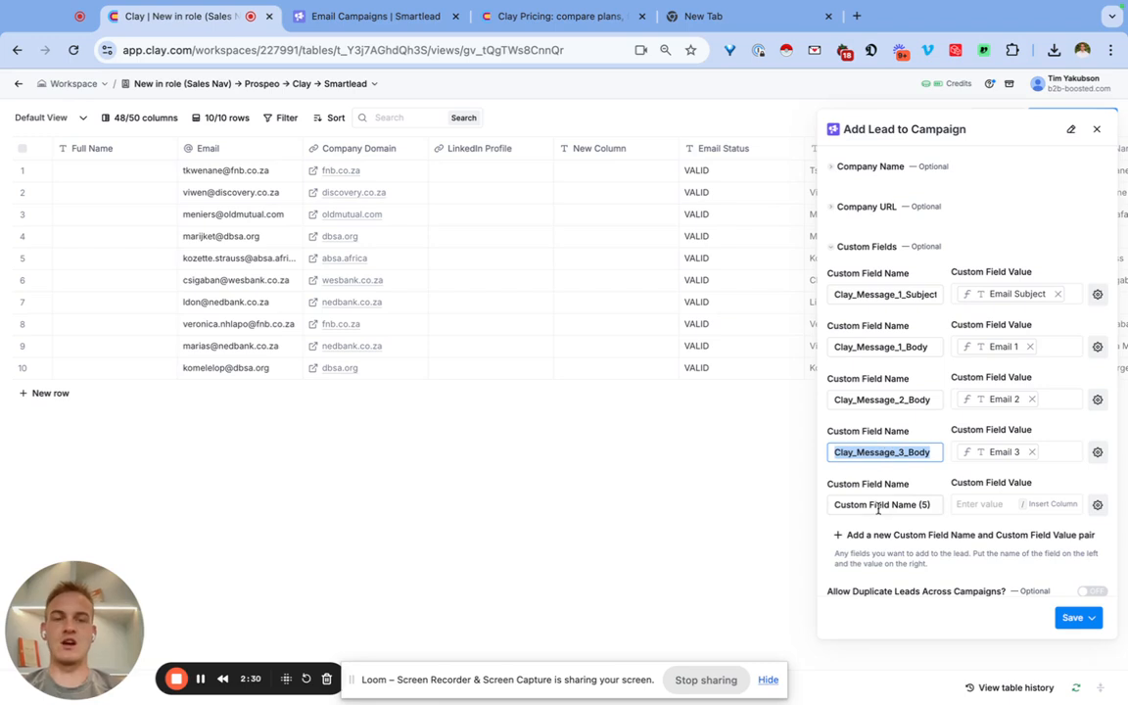
left_click(862, 504)
key("ctrl+v")
key("BackSpace")
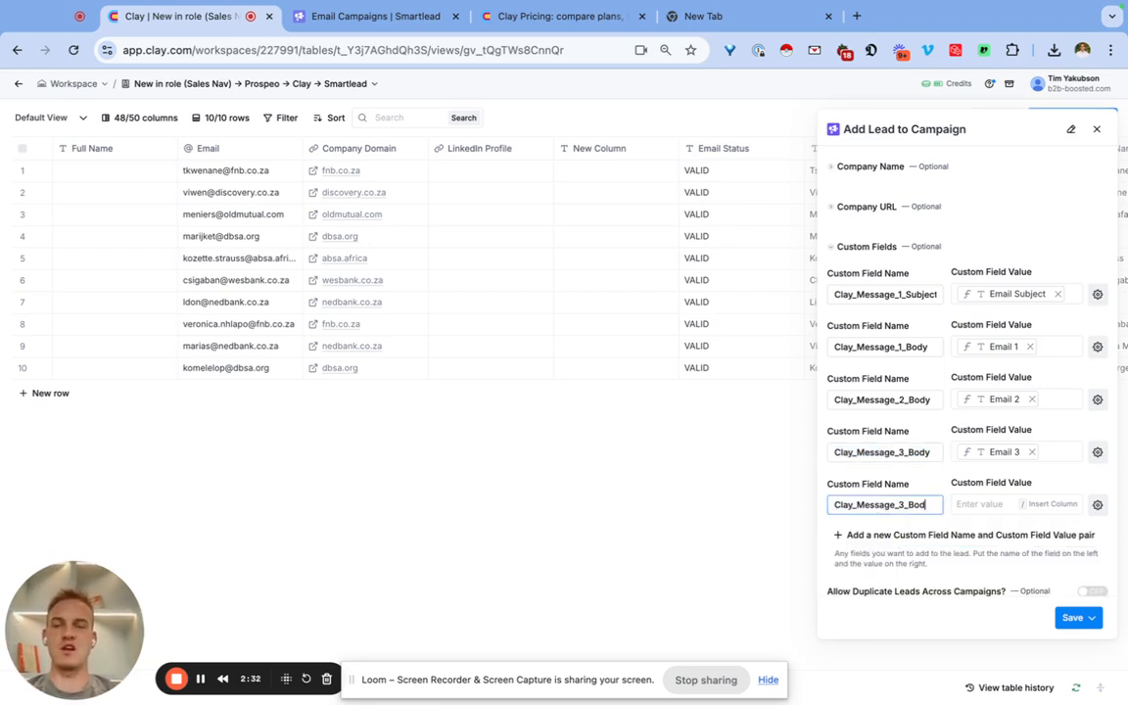
key("ctrl+a")
key("BackSpace")
left_click(914, 484)
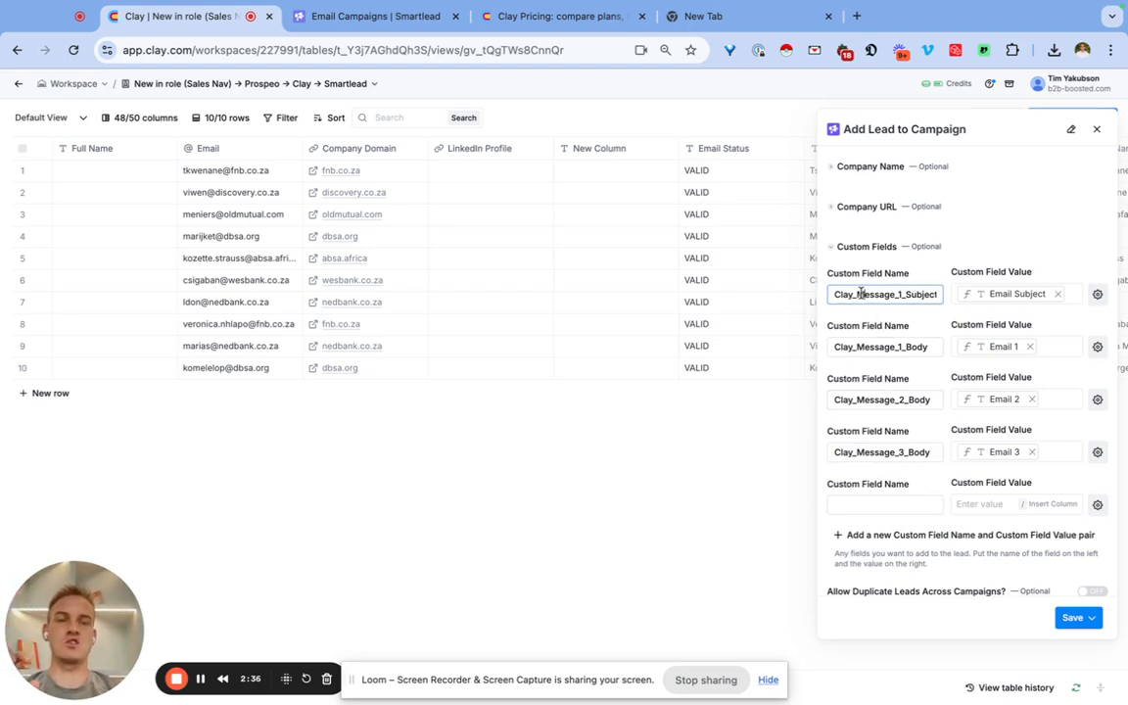
Copy the name Clay_Message_1_Subject from the first custom field into the fifth custom field's name.
left_click_drag(863, 294, 930, 295)
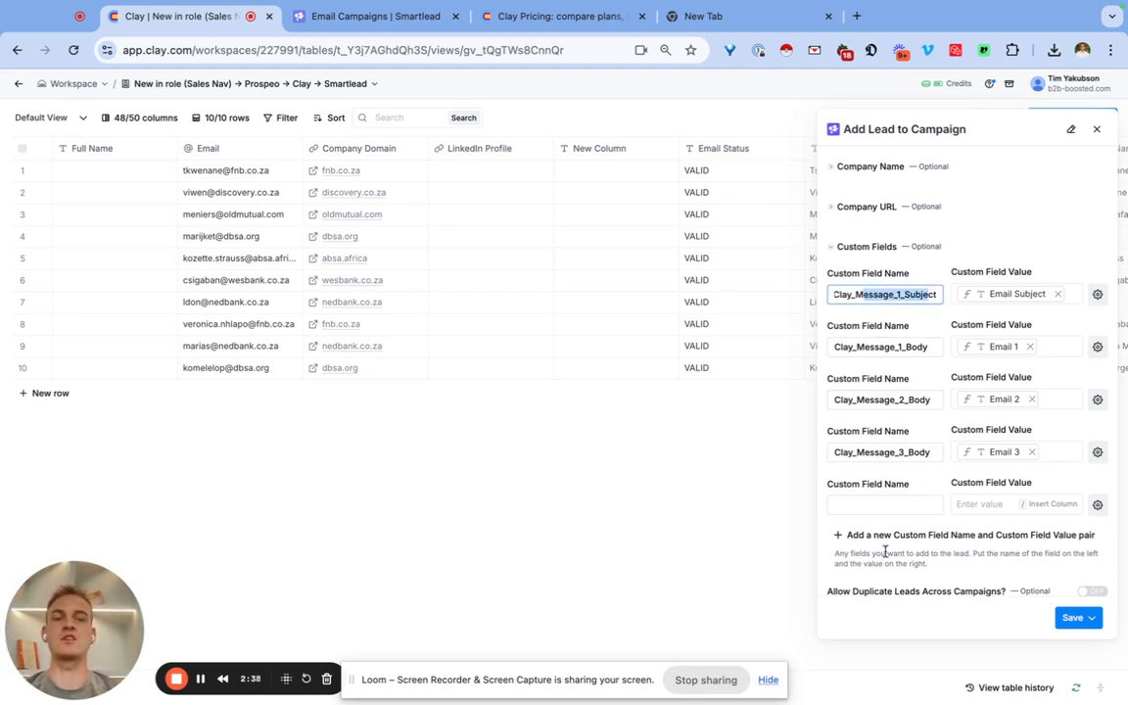
left_click(877, 506)
double_click(905, 296)
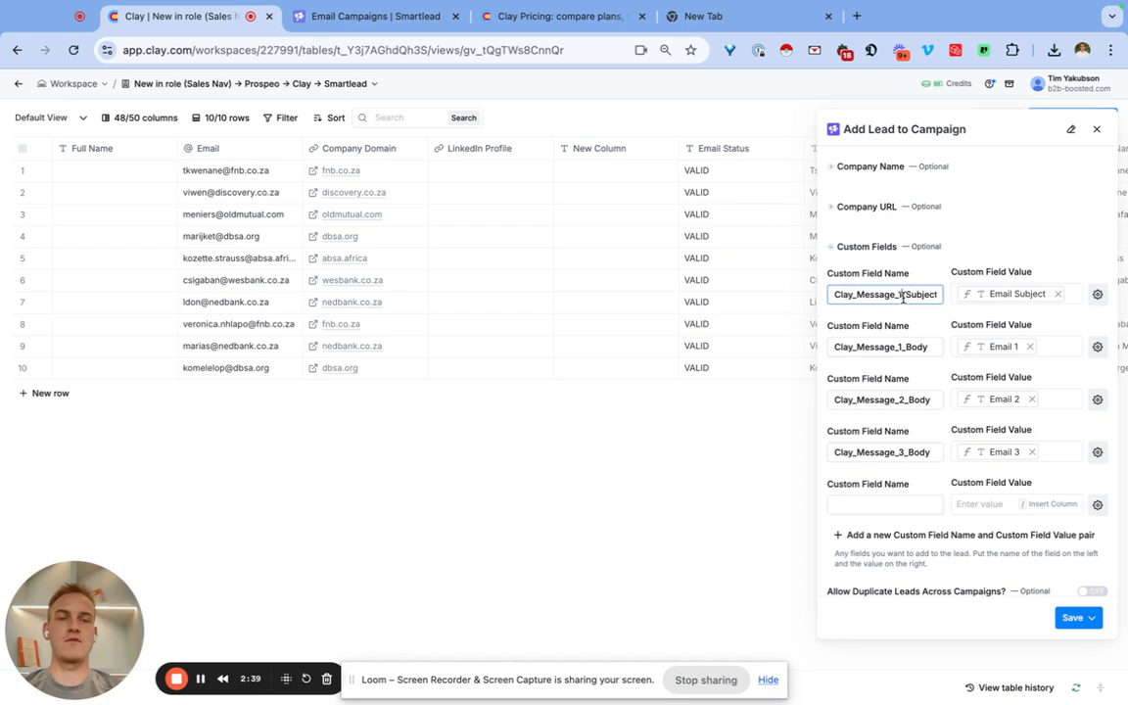
left_click(855, 506)
key("super+v")
Set the fifth custom field's value to Email Subject (2) from the Email 2 group.
left_click(989, 504)
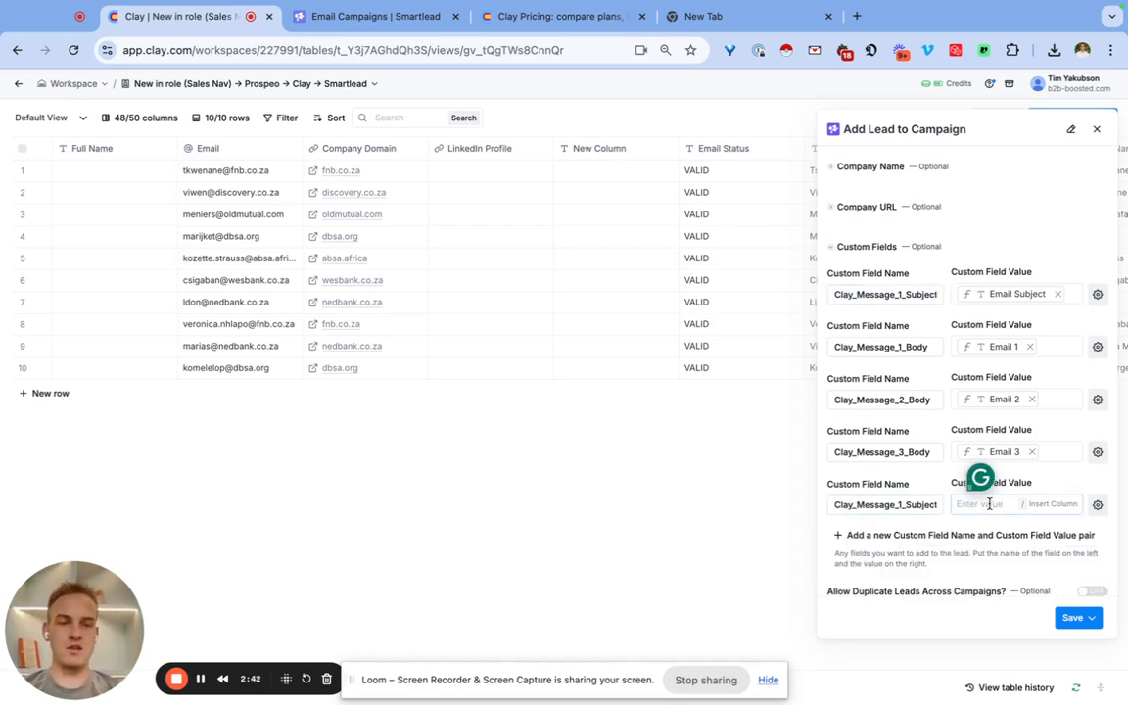
type("/e,a")
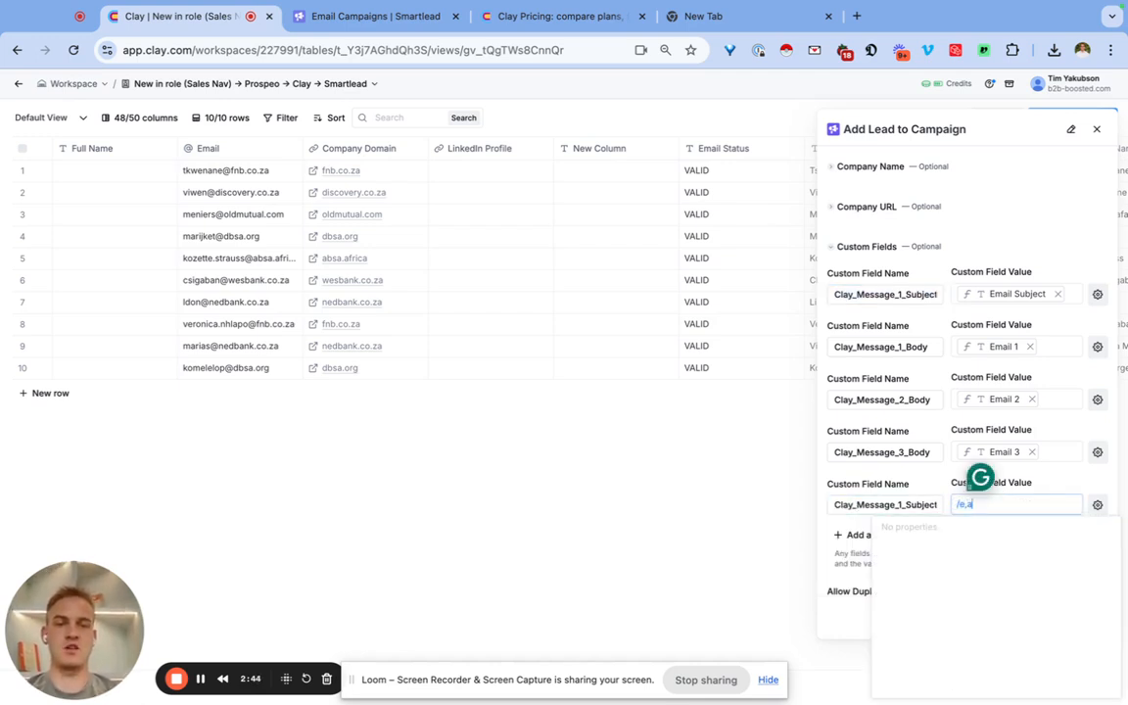
key("BackSpace")
key("BackSpace")
type("mail")
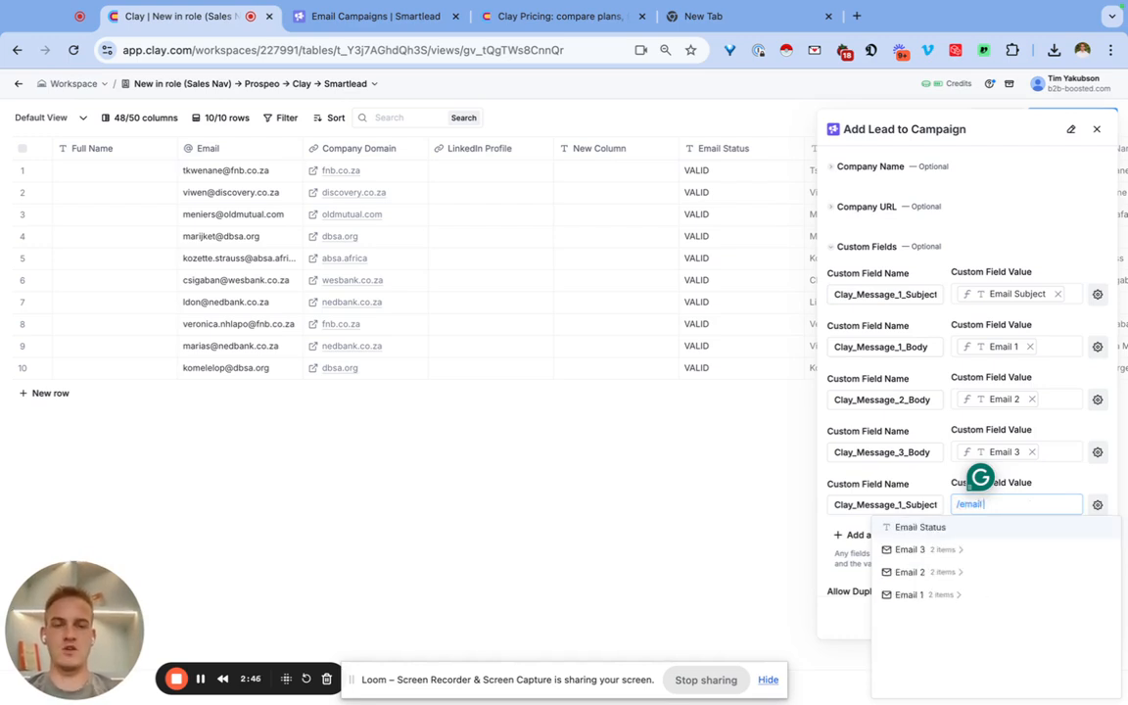
left_click(950, 578)
left_click(940, 595)
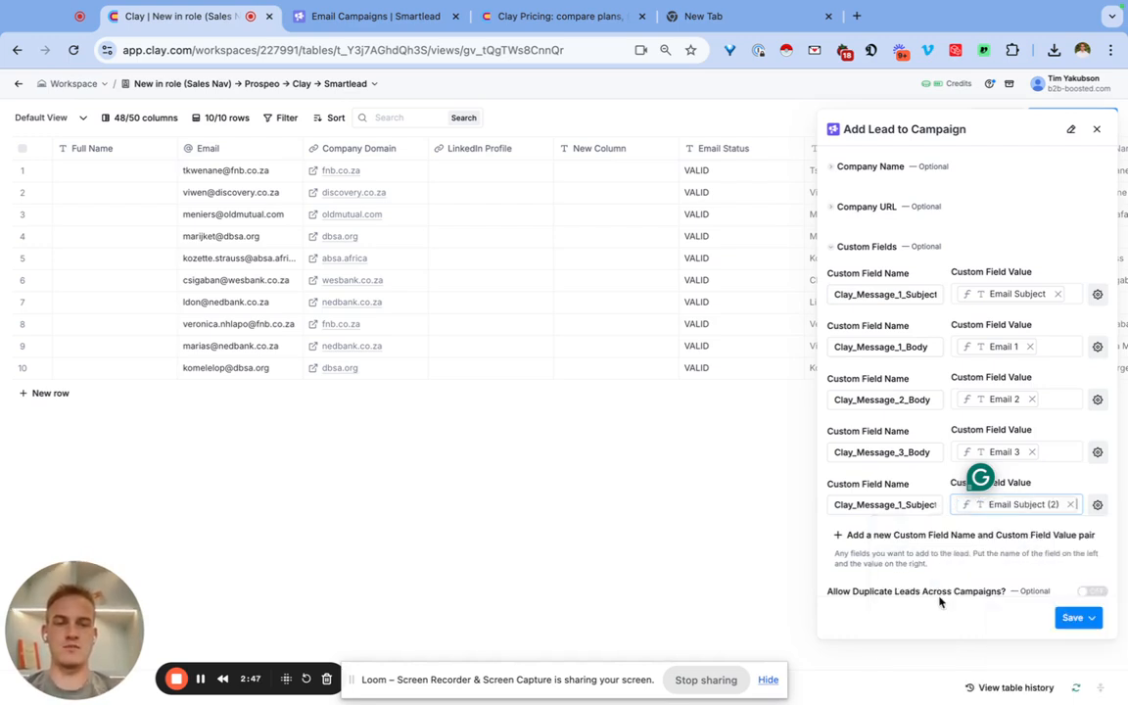
Rename the fifth custom field Clay_Message_2_Subject.
left_click(901, 504)
key("BackSpace")
type("2")
Save the Add Lead to Campaign enrichment, run it on the 10 rows in this view and check its column.
scroll(896, 479, "down", 3)
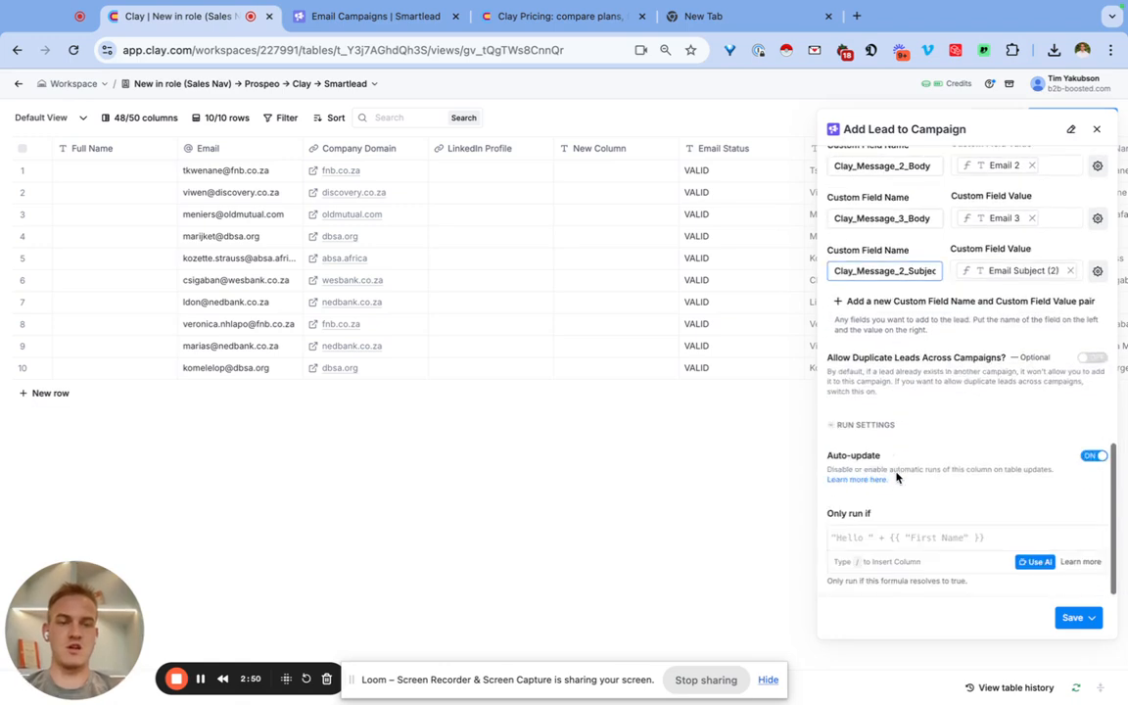
left_click(1090, 618)
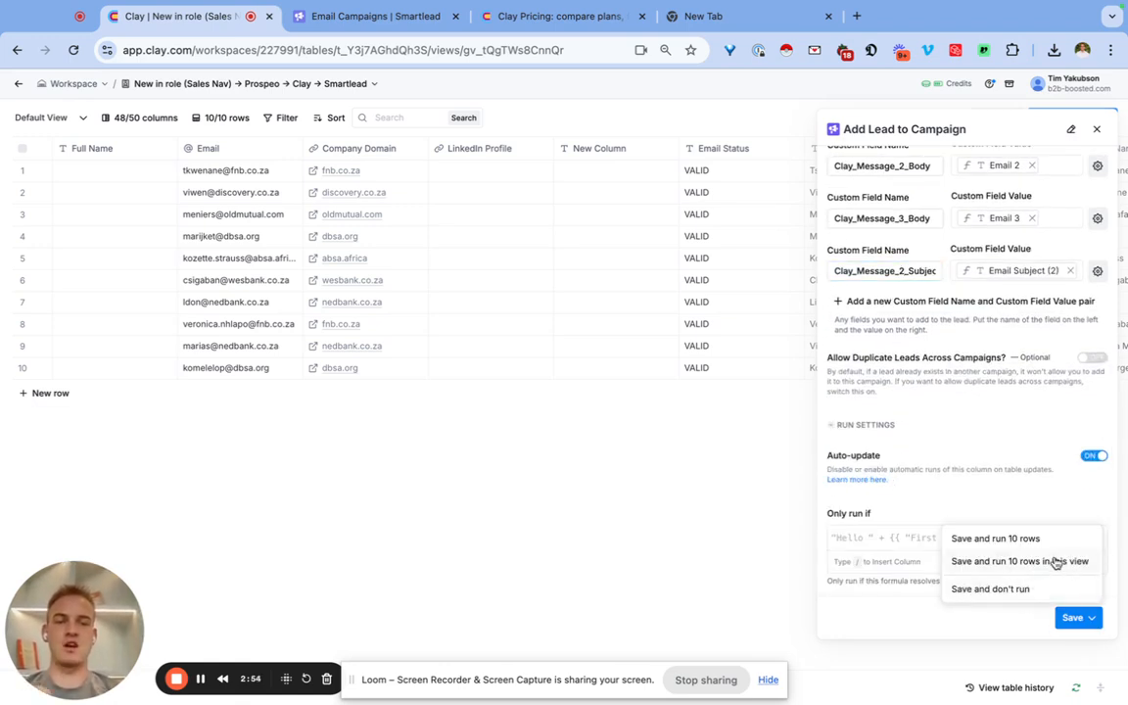
left_click(1056, 563)
scroll(713, 345, "right", 15)
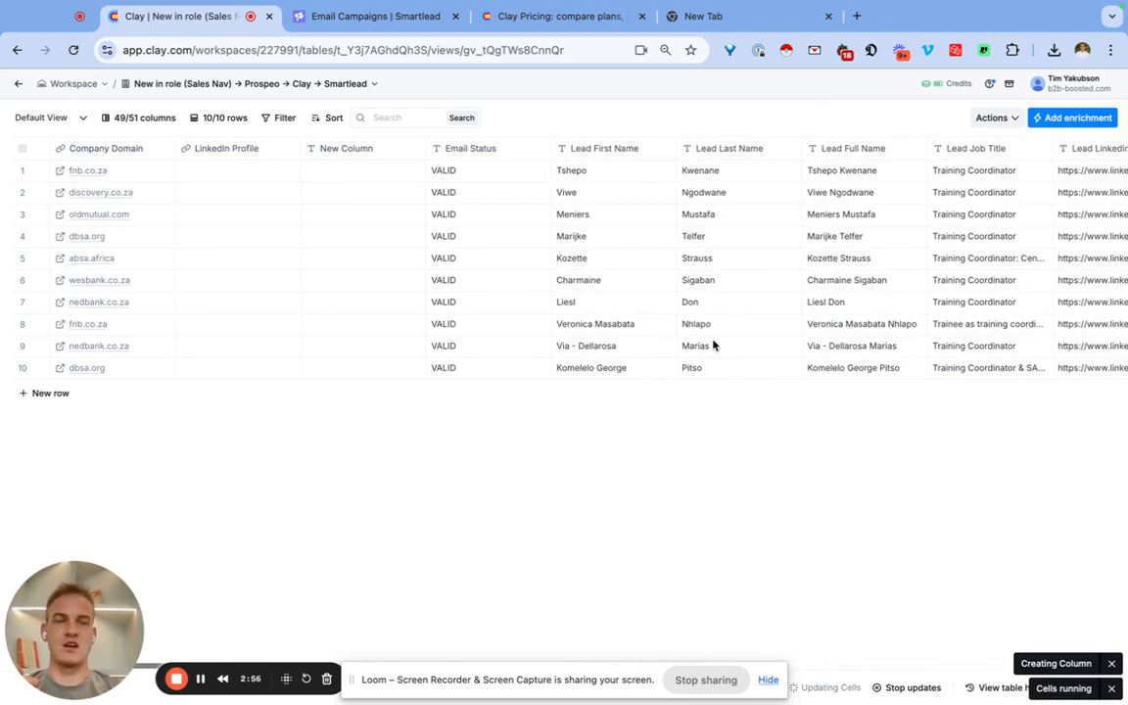
scroll(713, 345, "right", 15)
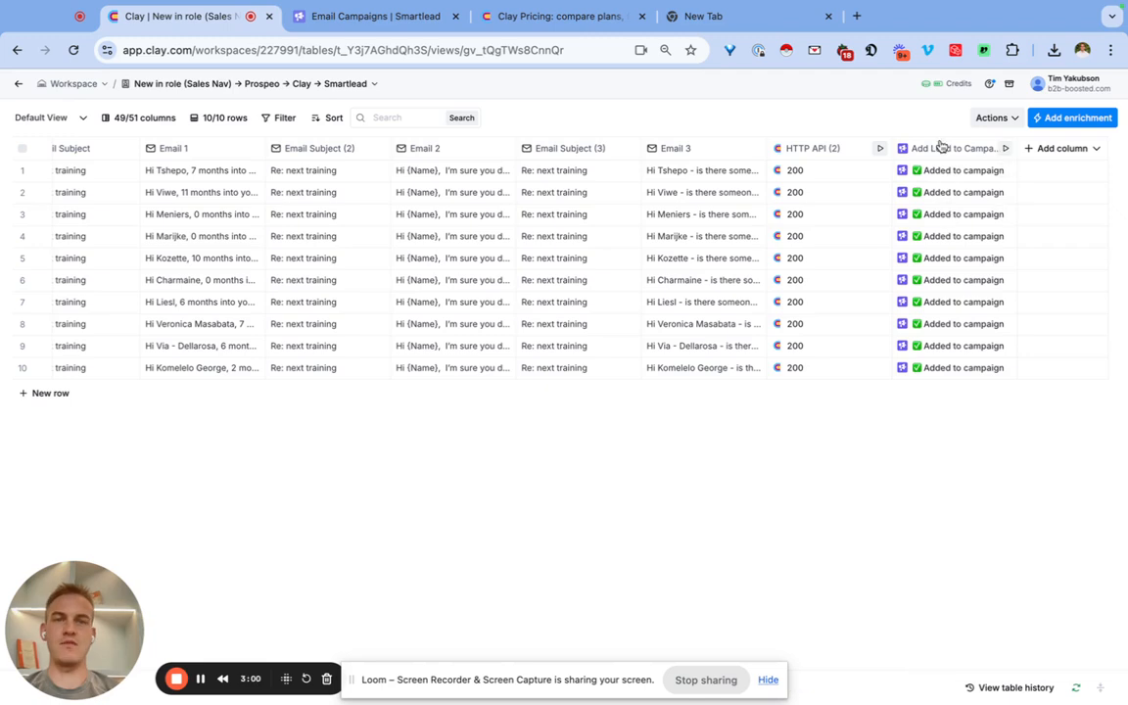
Switch to Smartlead, reload the campaign list and open the Test 9th of September campaign.
left_click(383, 27)
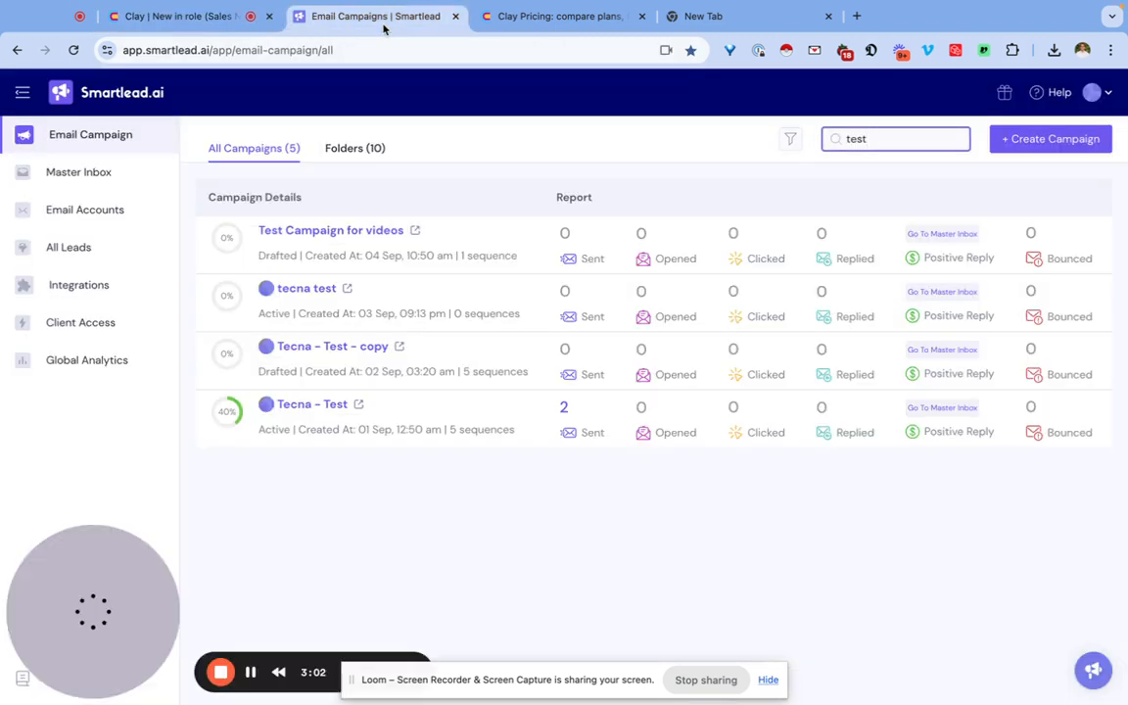
left_click(605, 55)
key("Return")
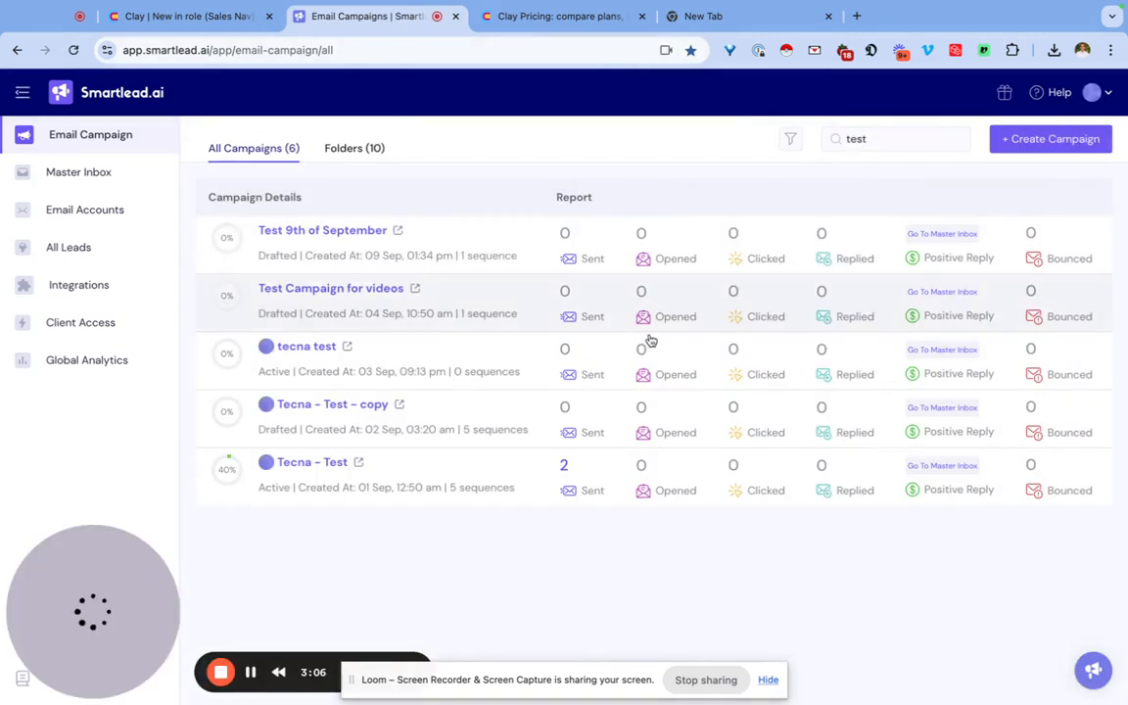
left_click(324, 231)
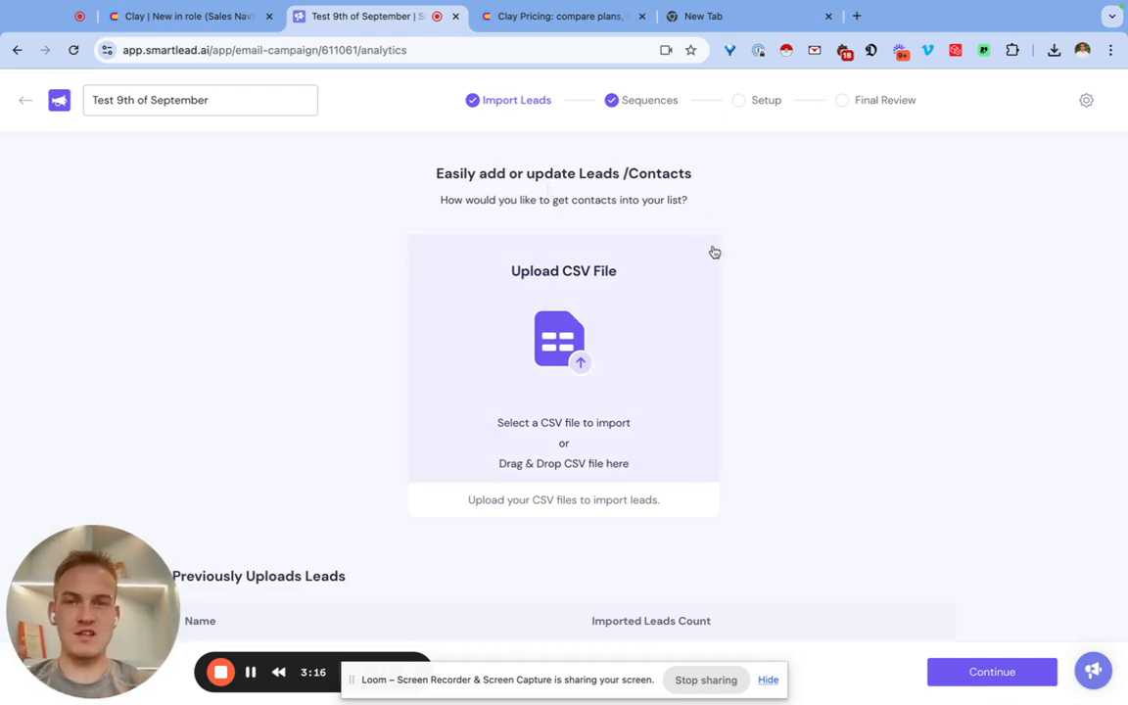
Return to the campaign overview and reopen the campaign for editing at its Sequences stage.
left_click(25, 100)
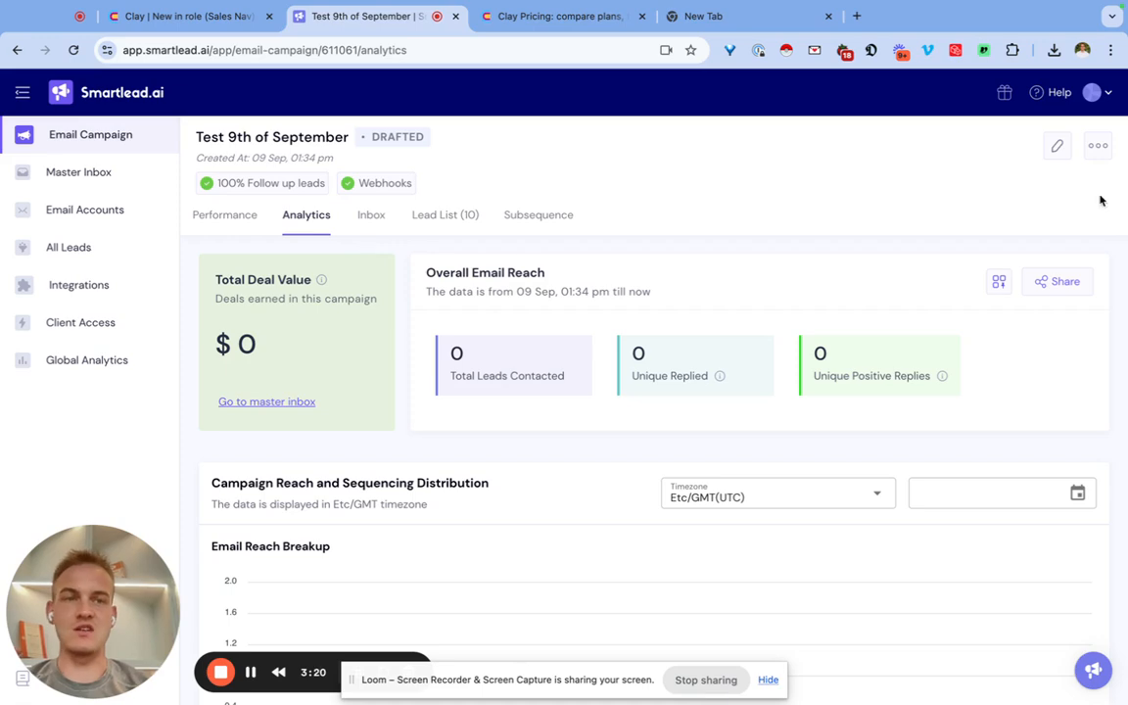
left_click(1055, 147)
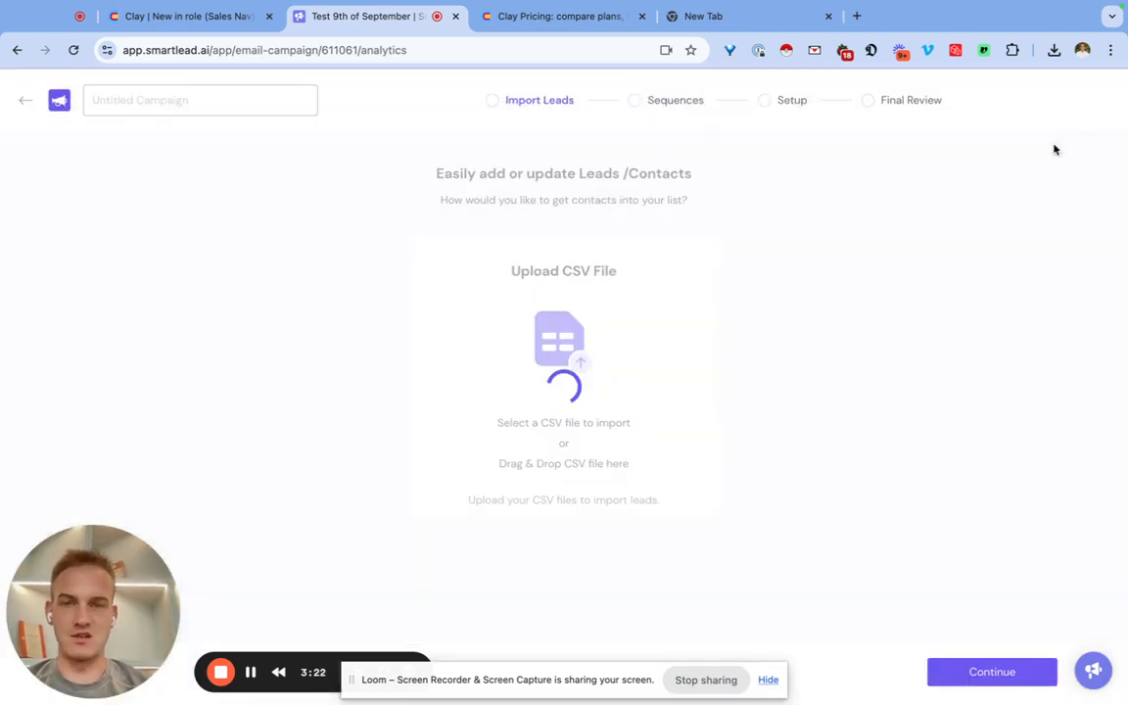
left_click(637, 108)
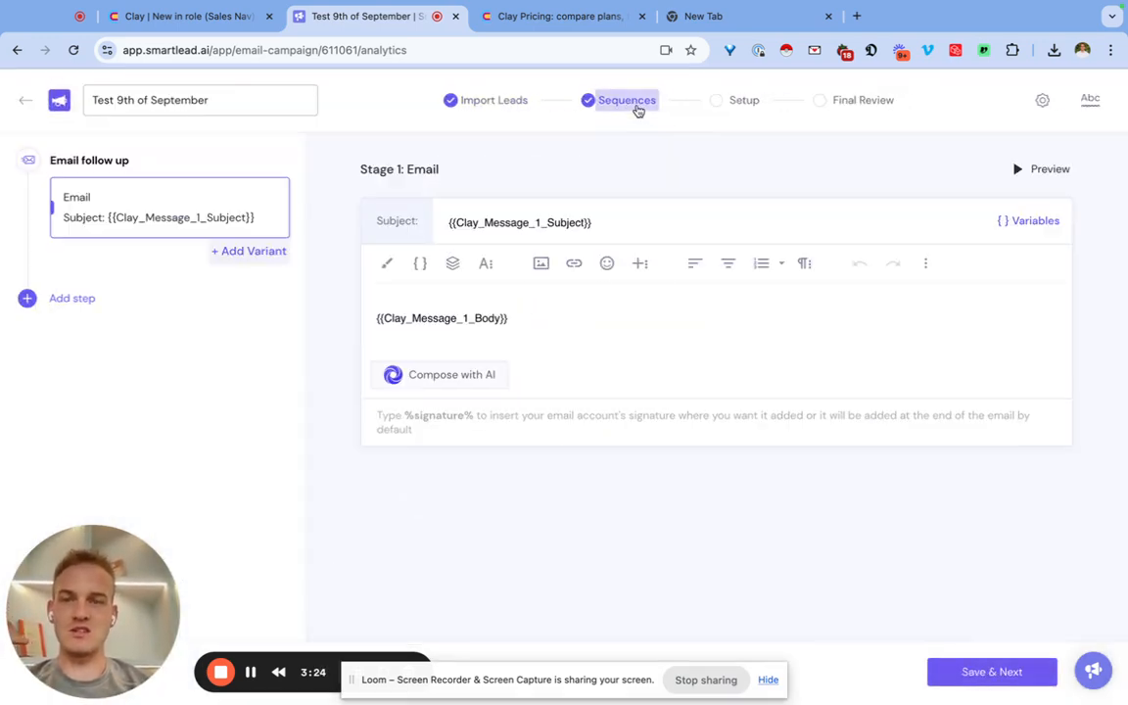
Add two email follow-up steps to the sequence, each with a wait of 4 days.
left_click(88, 298)
left_click(88, 352)
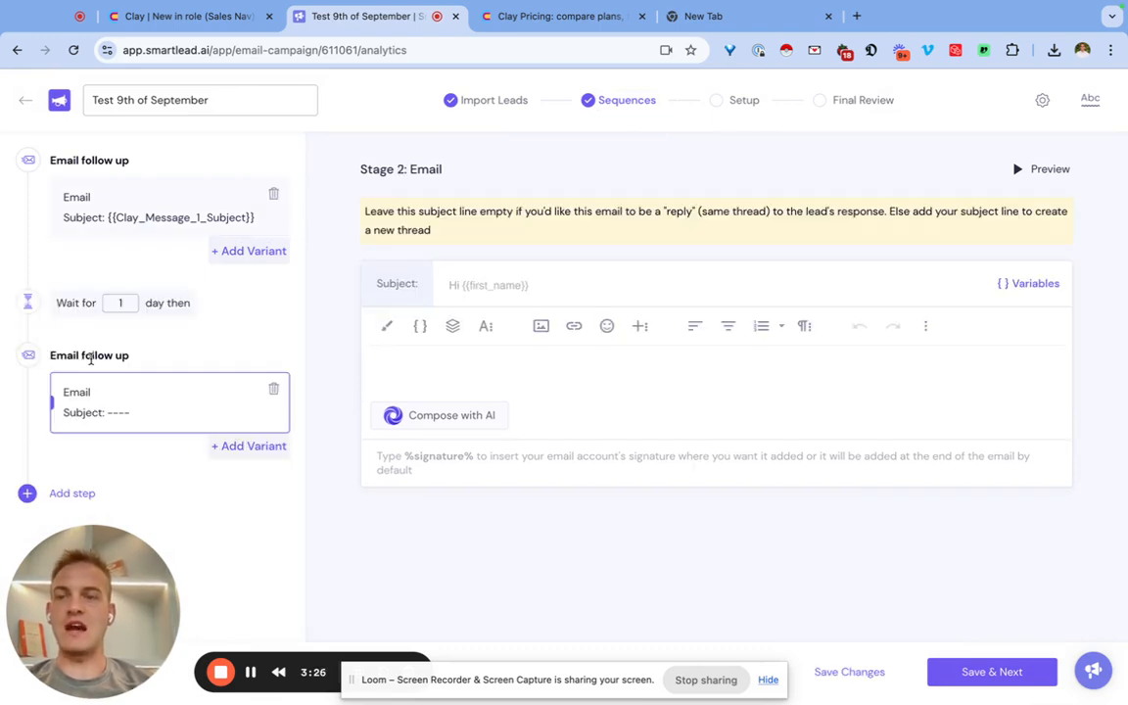
left_click(75, 494)
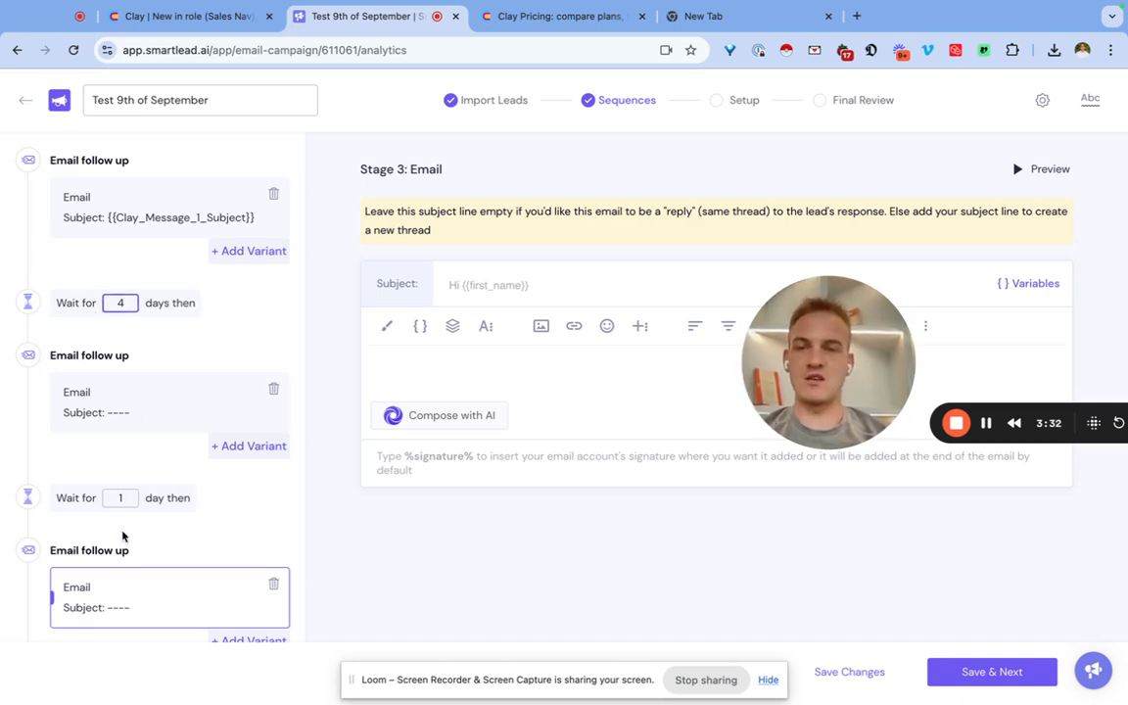
Insert the Clay_Message_2_Body variable as the body of the second email.
left_click(121, 398)
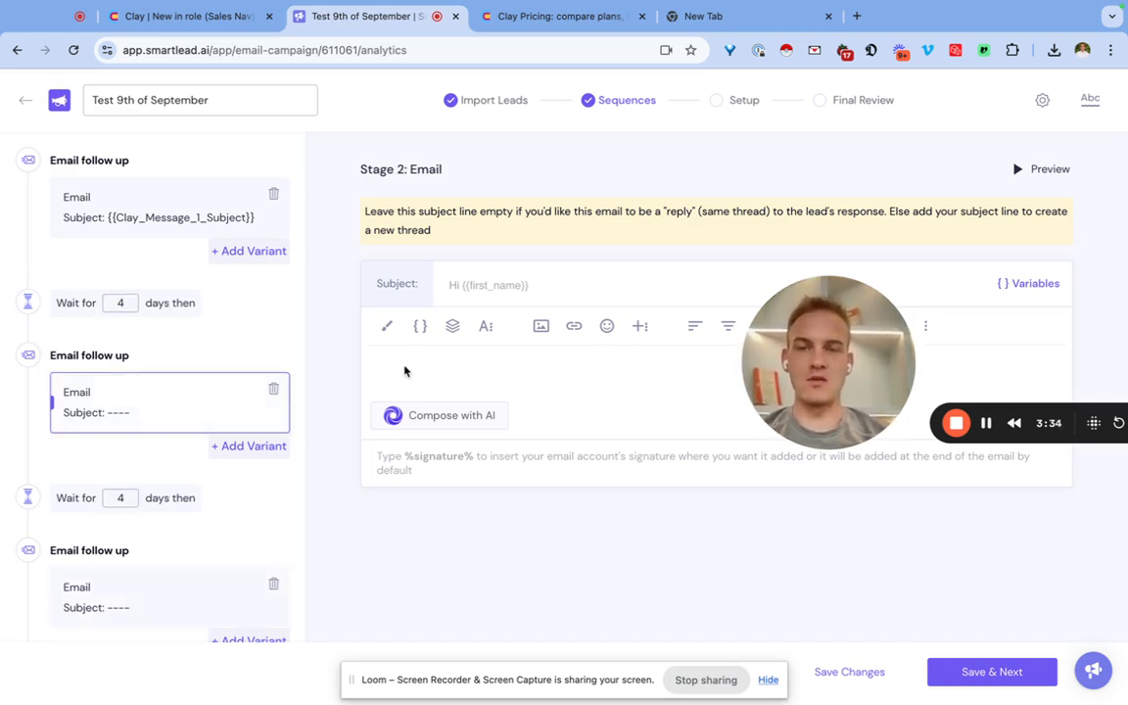
left_click(419, 325)
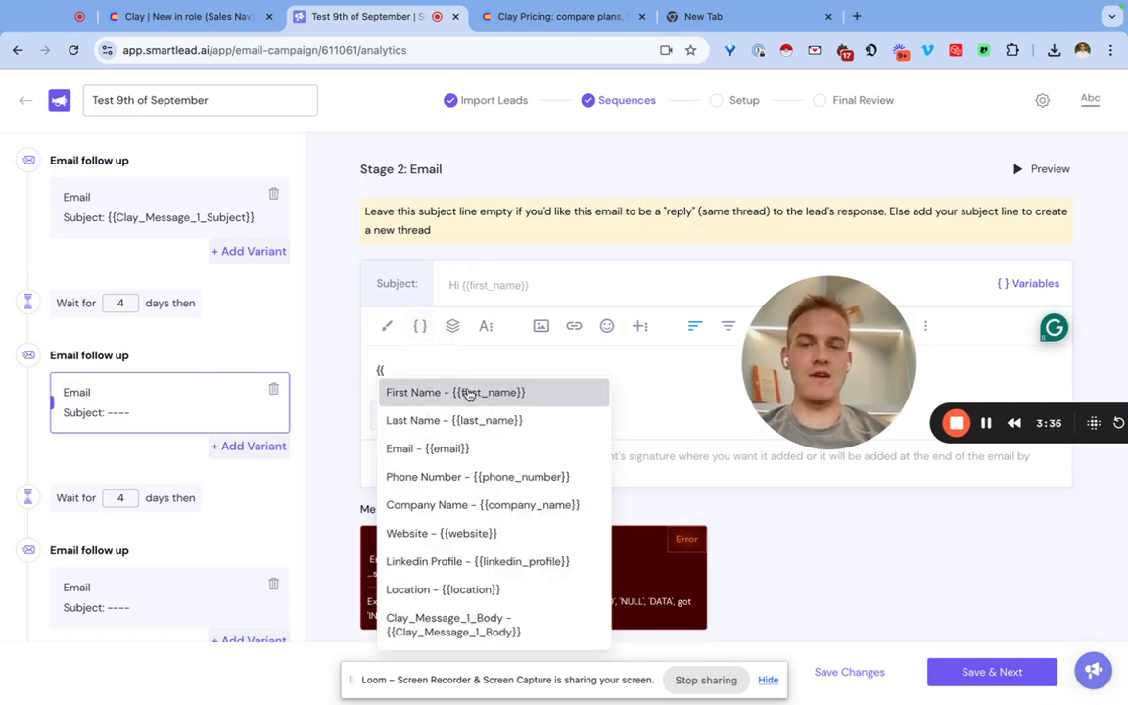
scroll(490, 533, "down", 5)
scroll(492, 449, "up", 1)
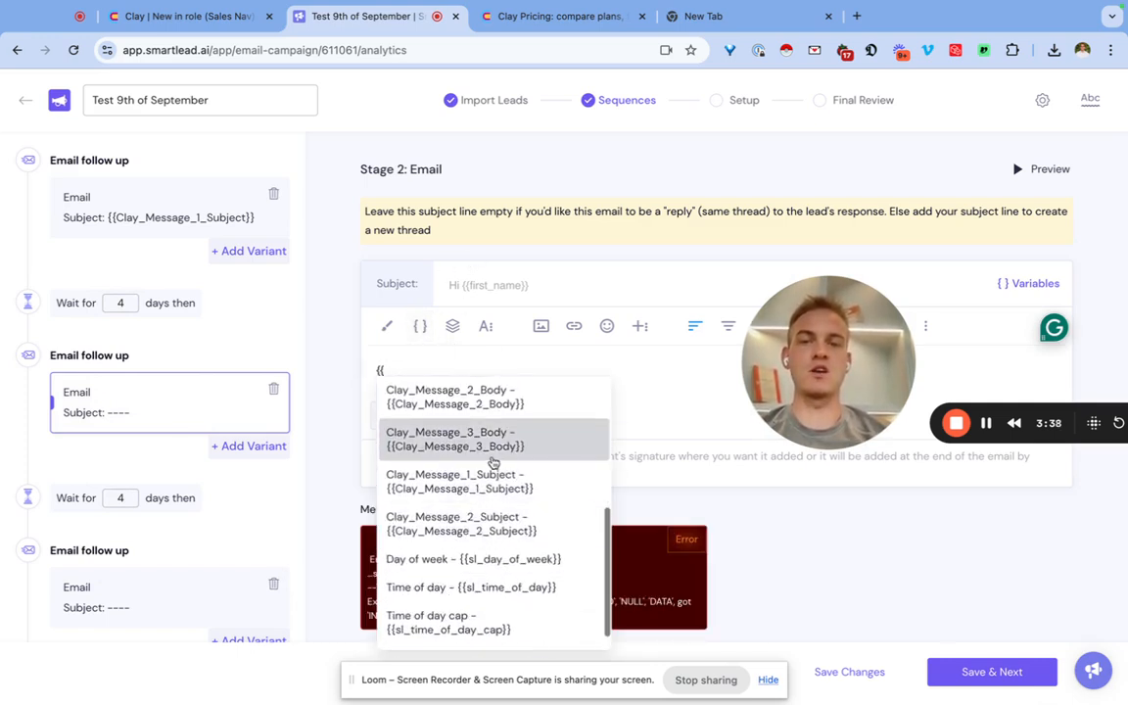
left_click(493, 442)
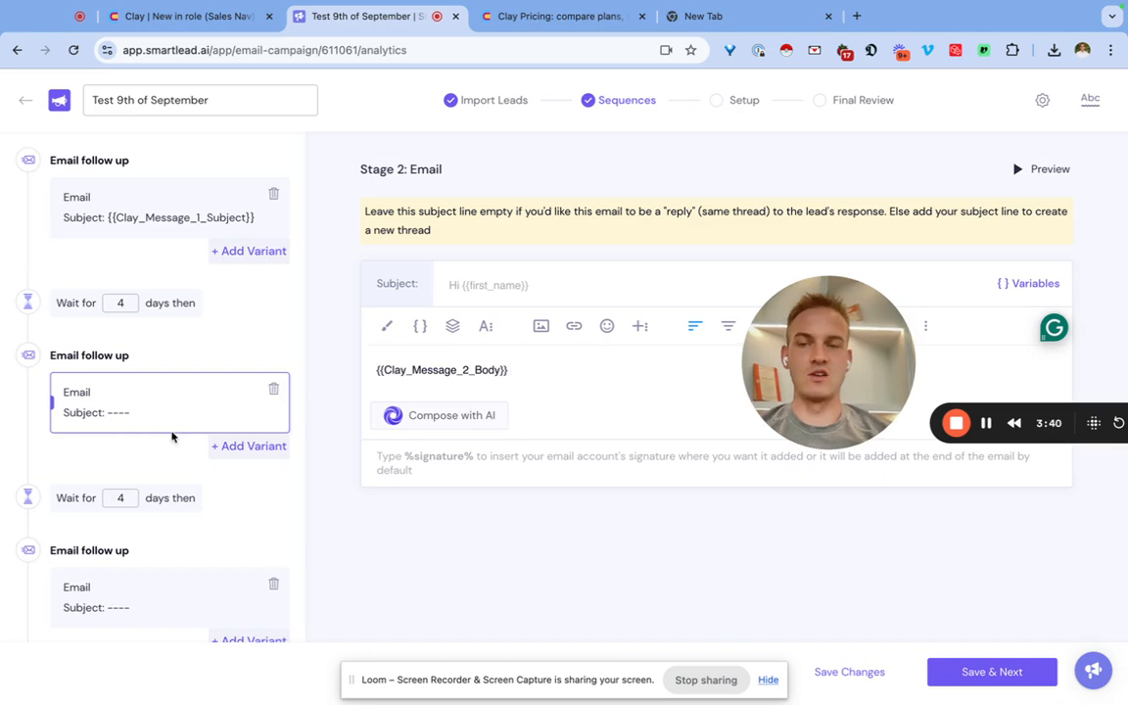
Insert the Clay_Message_3_Body variable as the body of the third email.
scroll(172, 438, "down", 2)
left_click(144, 509)
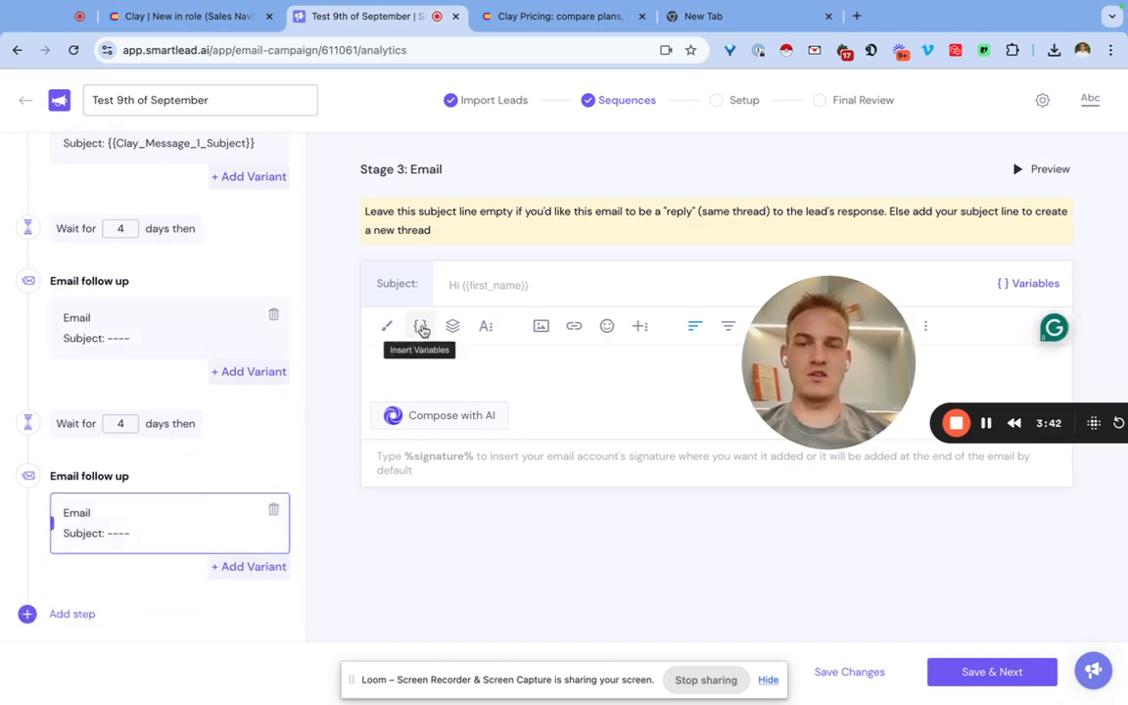
left_click(422, 330)
scroll(461, 538, "down", 5)
left_click(462, 573)
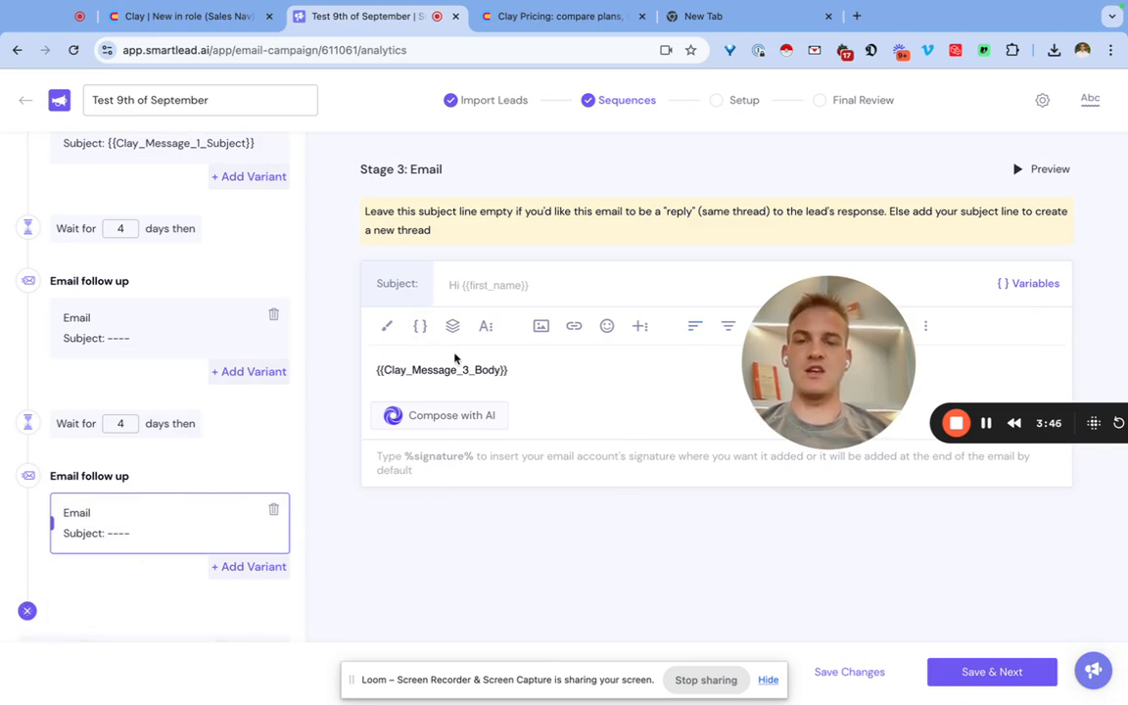
Insert the Clay_Message_2_Subject variable before Clay_Message_3_Body in the third email's body.
left_click(420, 326)
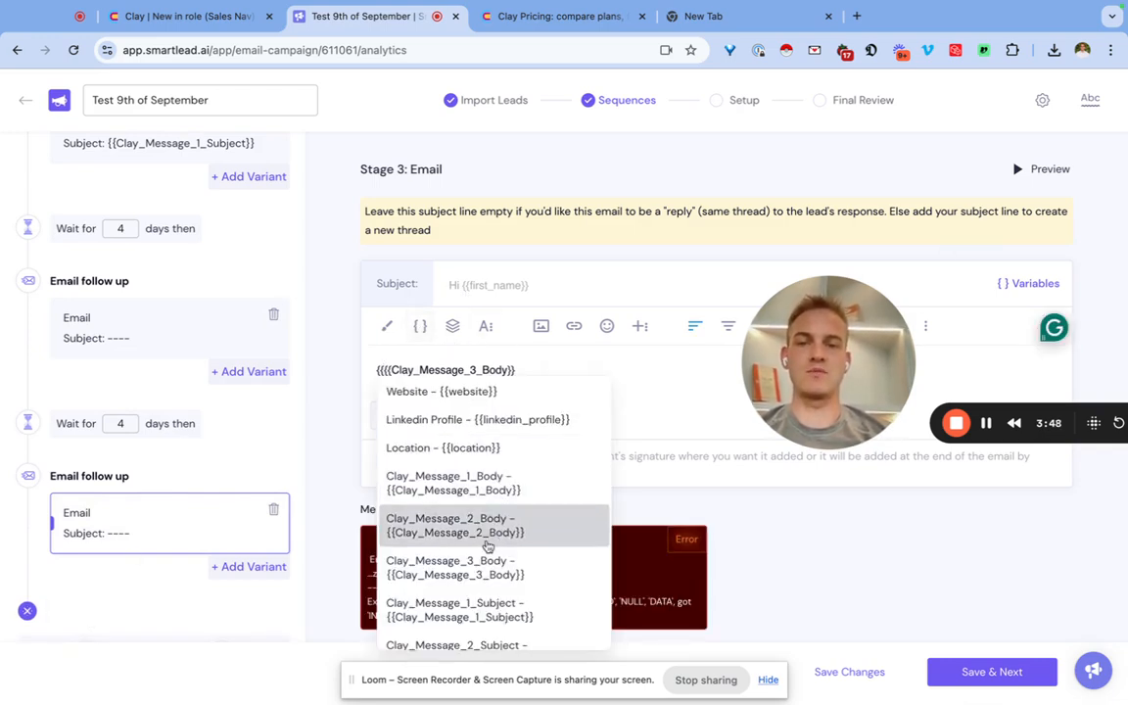
scroll(502, 458, "down", 3)
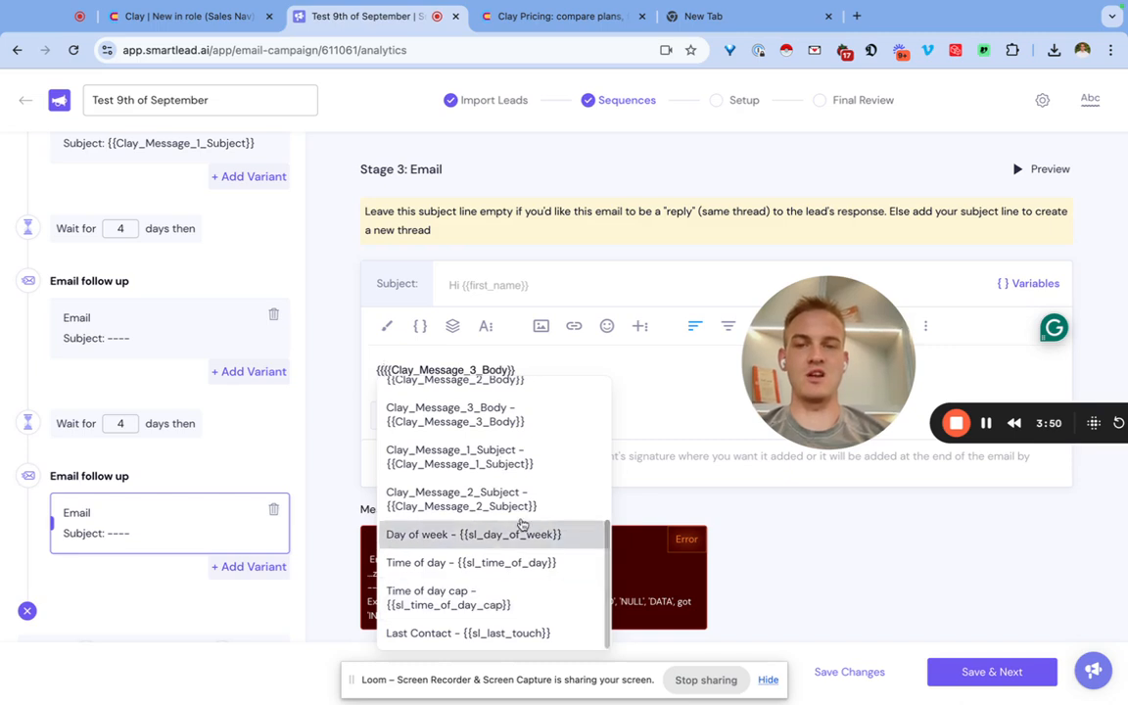
left_click(519, 499)
Set the second email's subject to the Clay_Message_2_Subject variable.
scroll(245, 406, "up", 1)
left_click(196, 412)
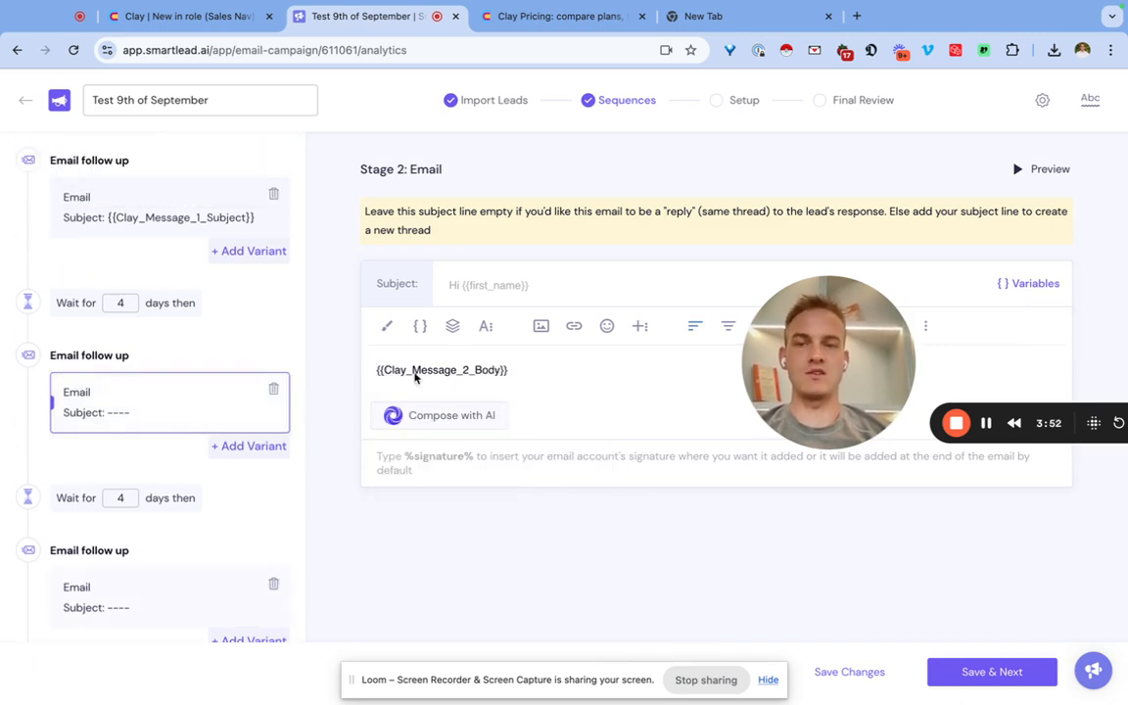
left_click(463, 286)
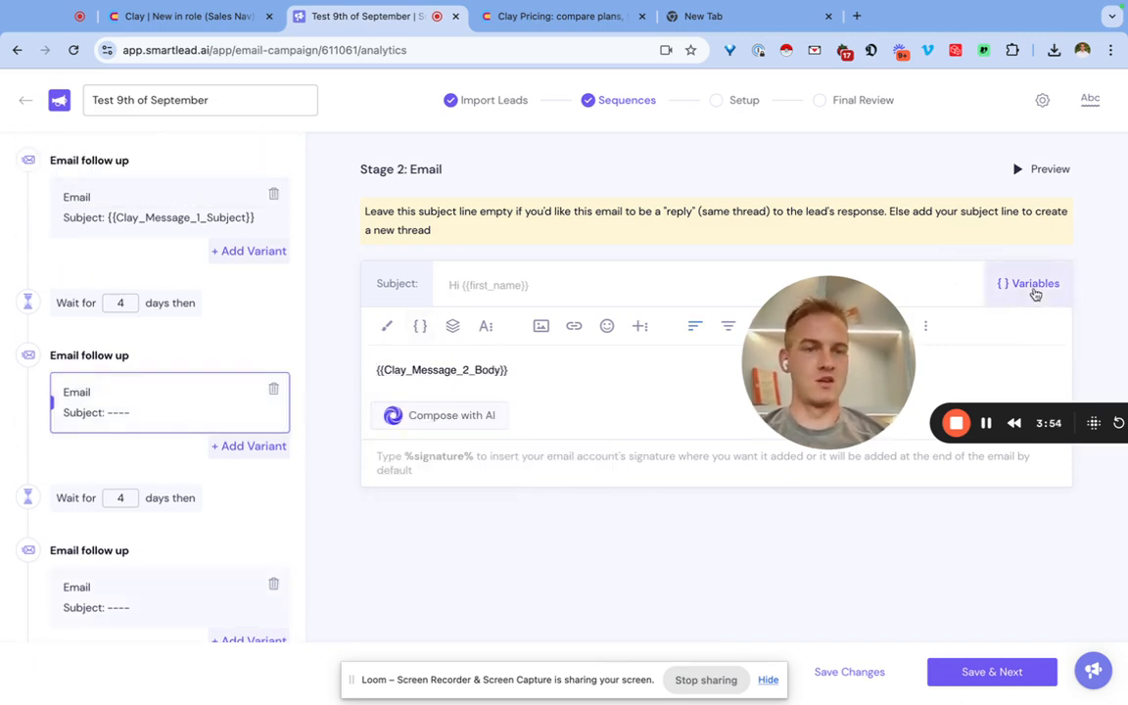
type("{{")
scroll(568, 533, "down", 5)
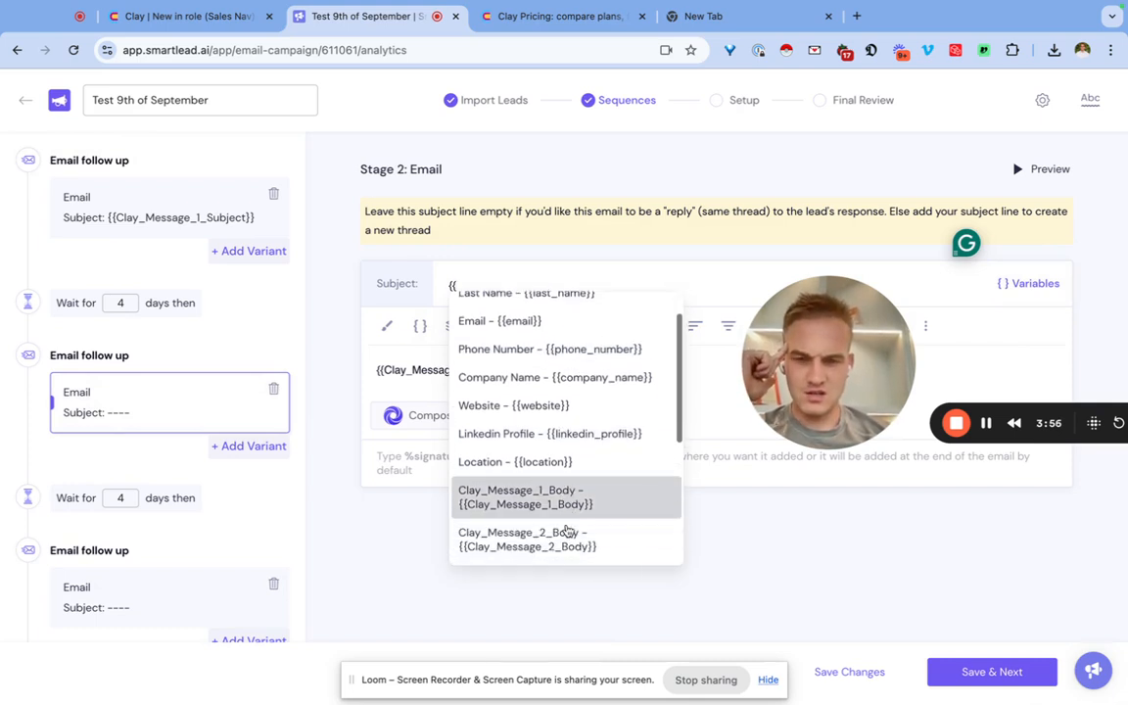
left_click(569, 513)
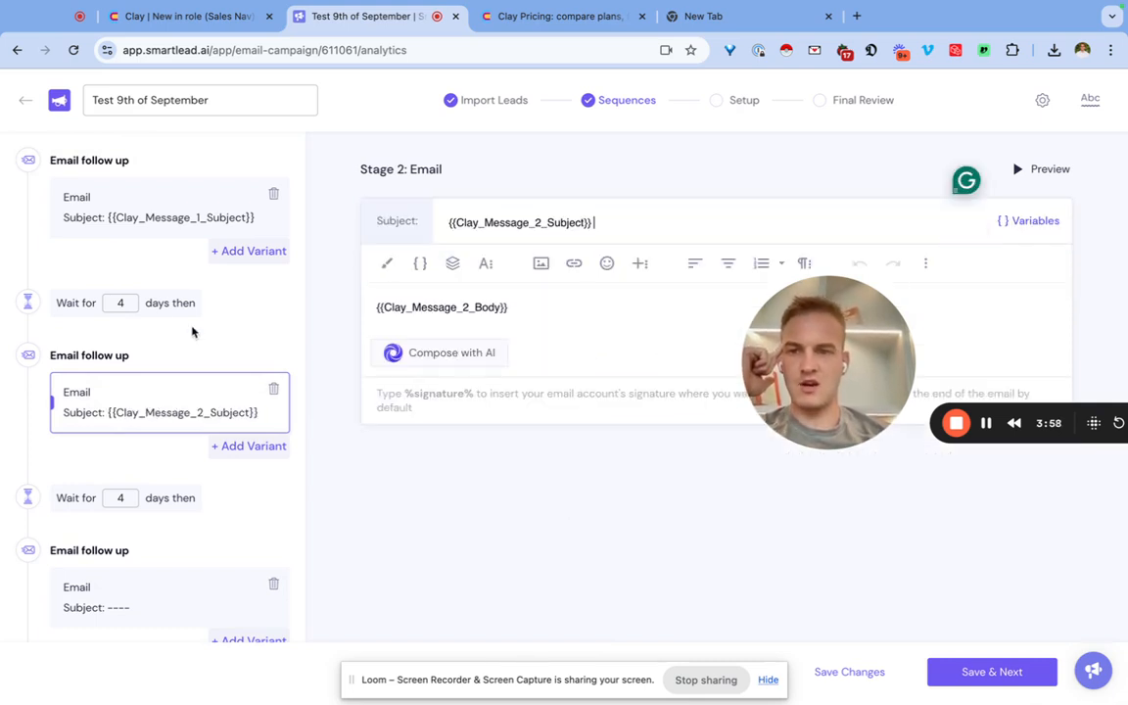
Look over the three sequence emails and save the sequence to proceed to the campaign's final review.
left_click(155, 217)
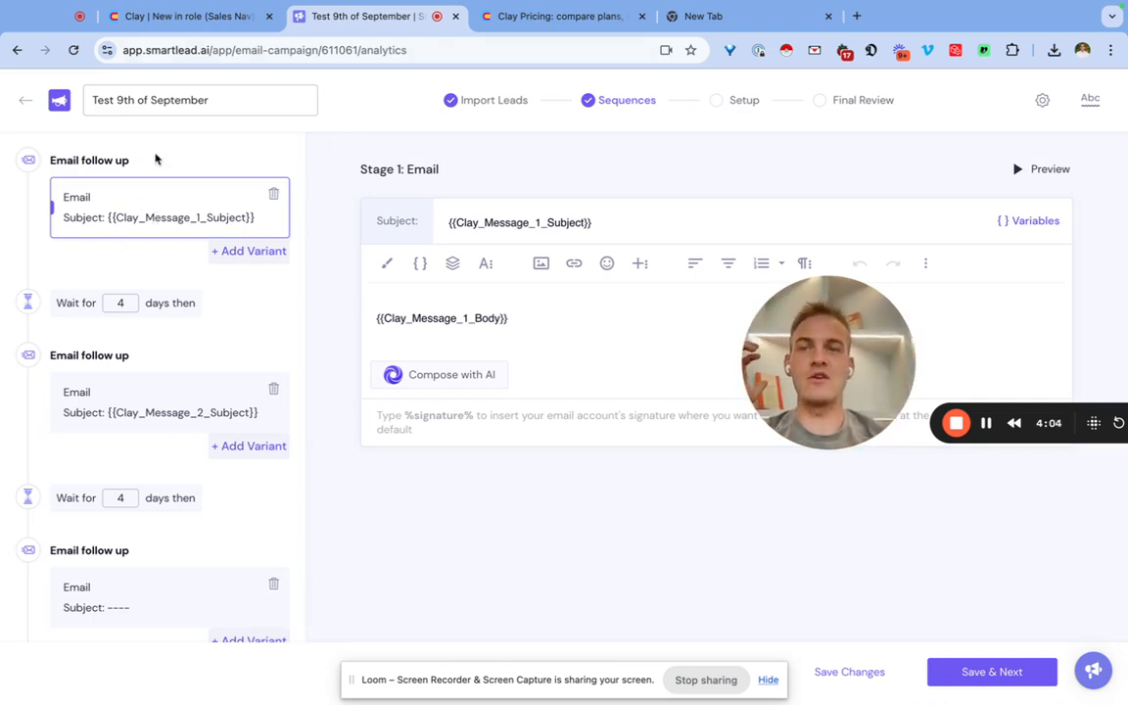
left_click(149, 419)
left_click(133, 588)
scroll(134, 591, "down", 2)
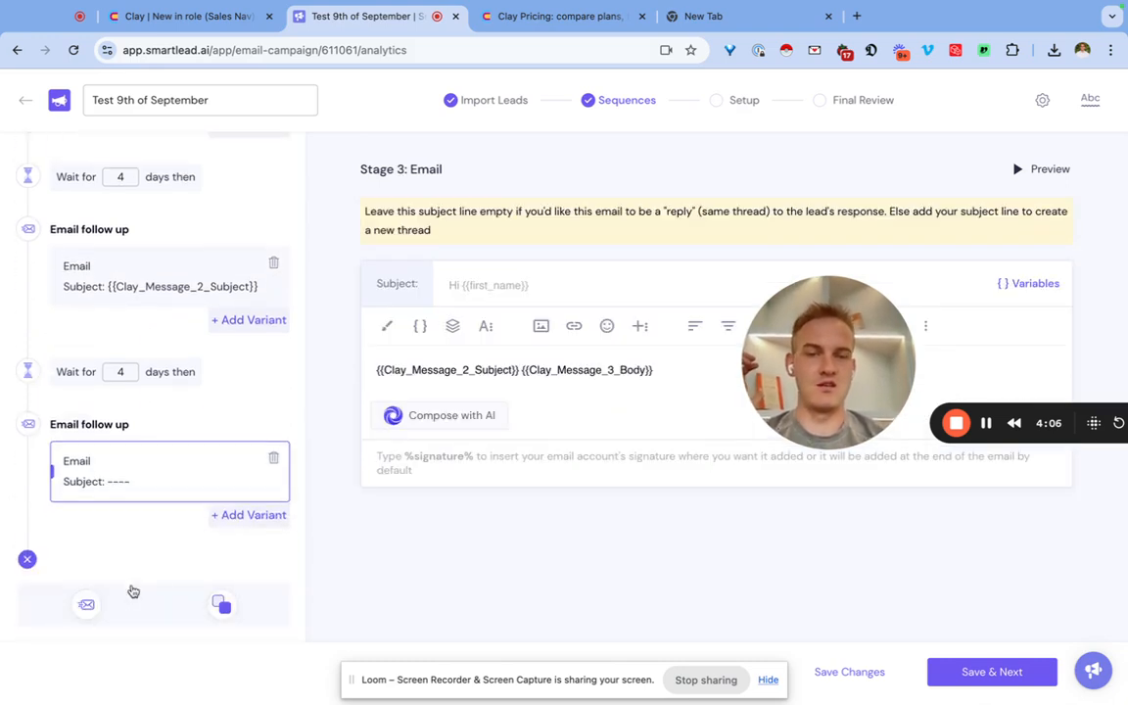
left_click(1030, 676)
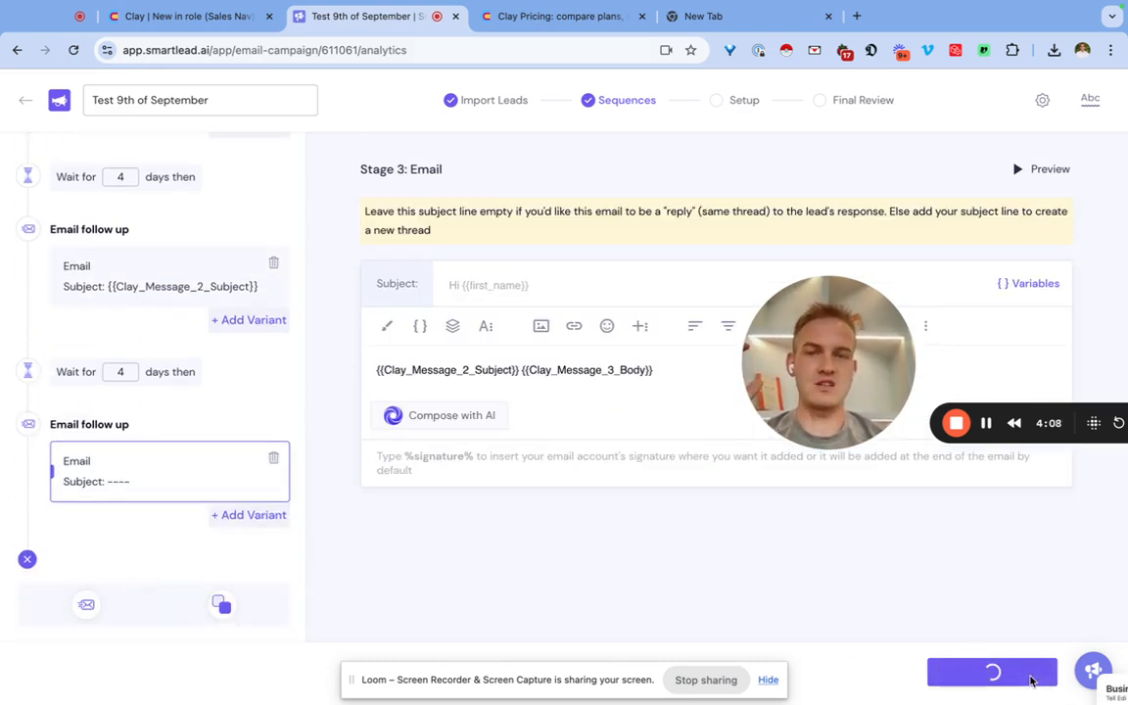
left_click(762, 104)
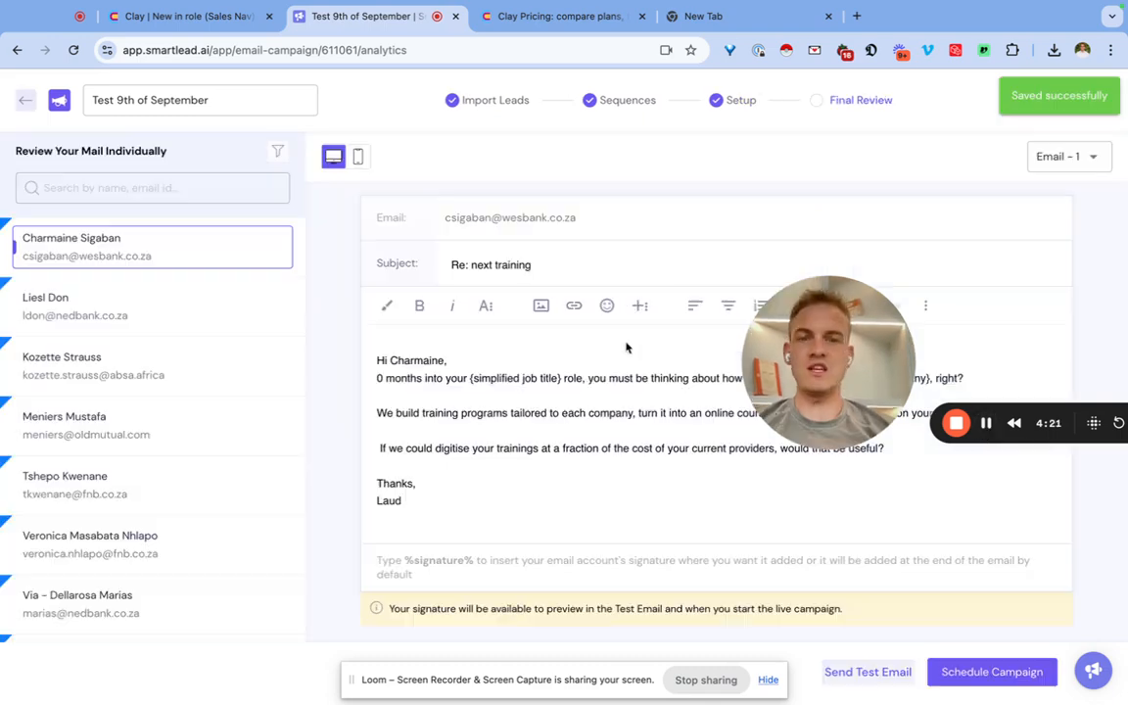
Preview the personalised Email 1, Email 2 and Email 3 for the third lead in the review list.
left_click_drag(805, 338, 313, 481)
left_click(488, 452)
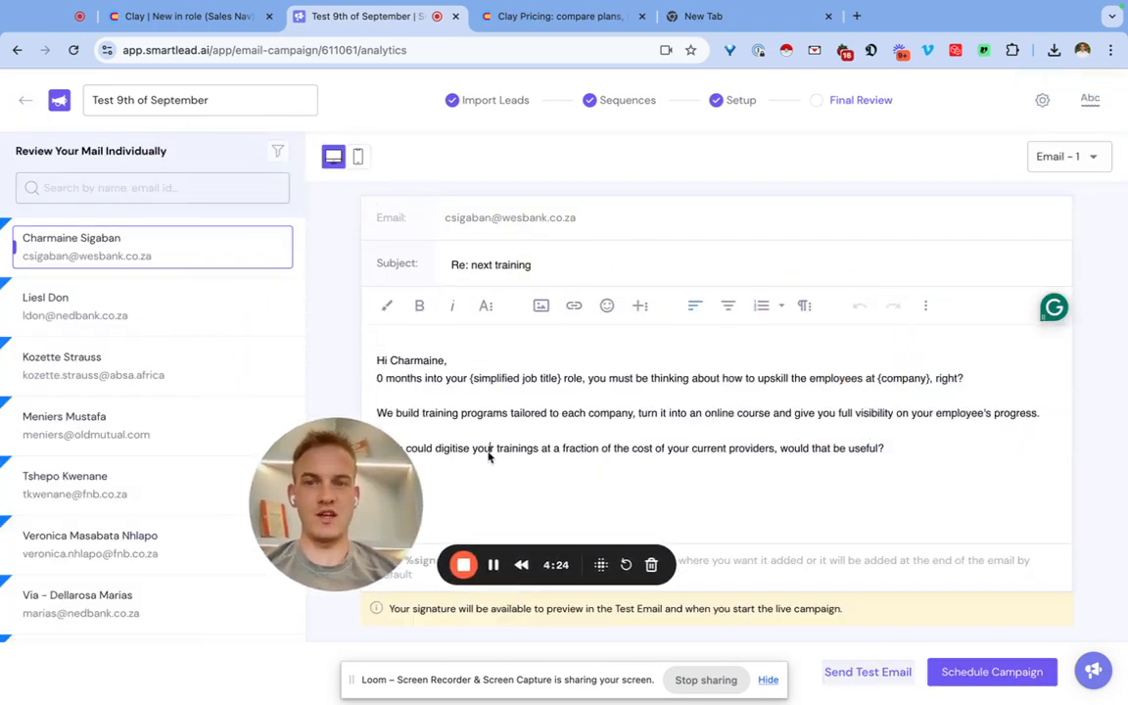
left_click(118, 365)
left_click(1068, 161)
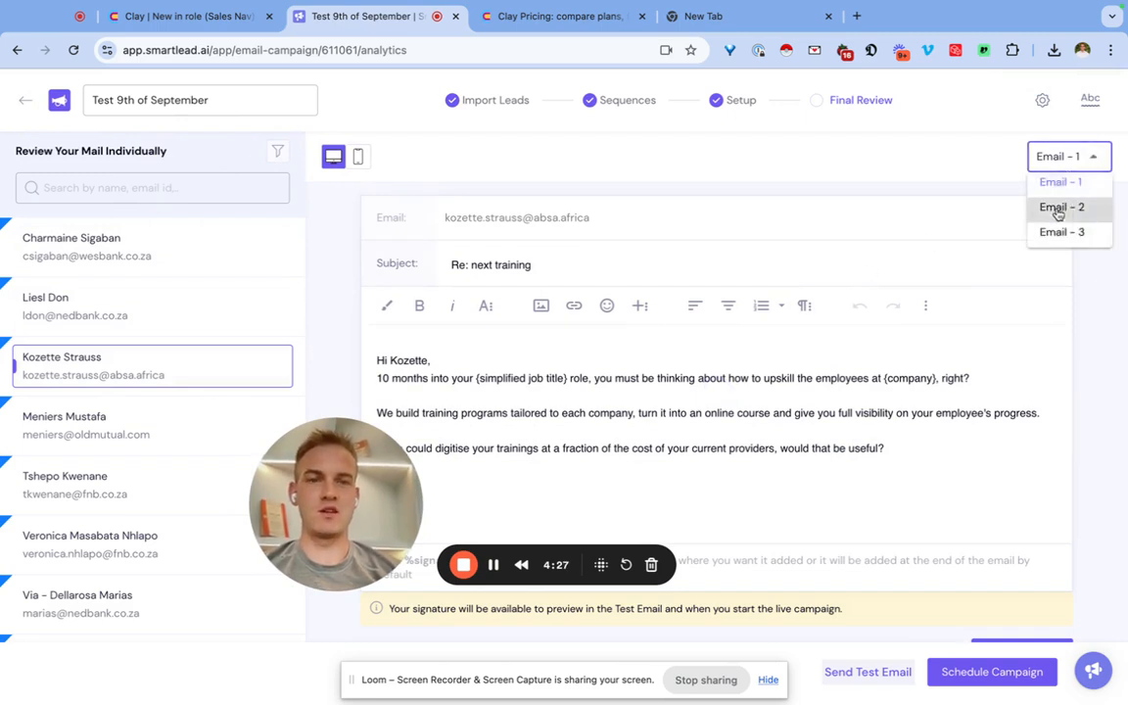
left_click(1065, 207)
left_click(1089, 157)
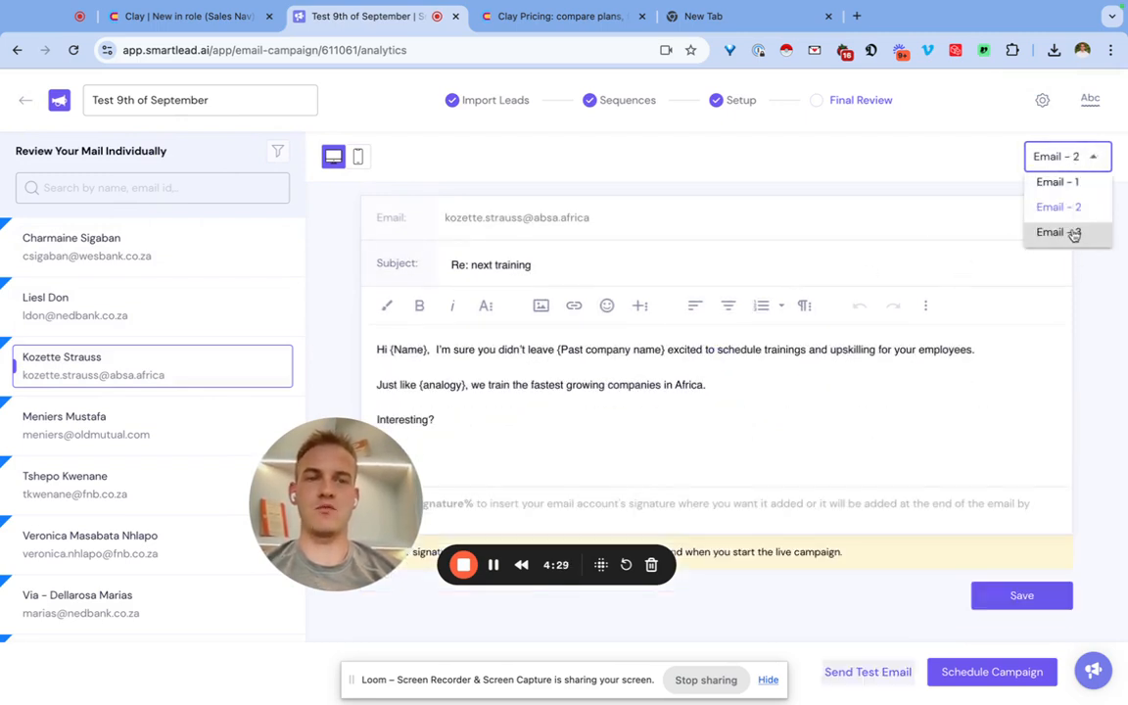
left_click(1071, 233)
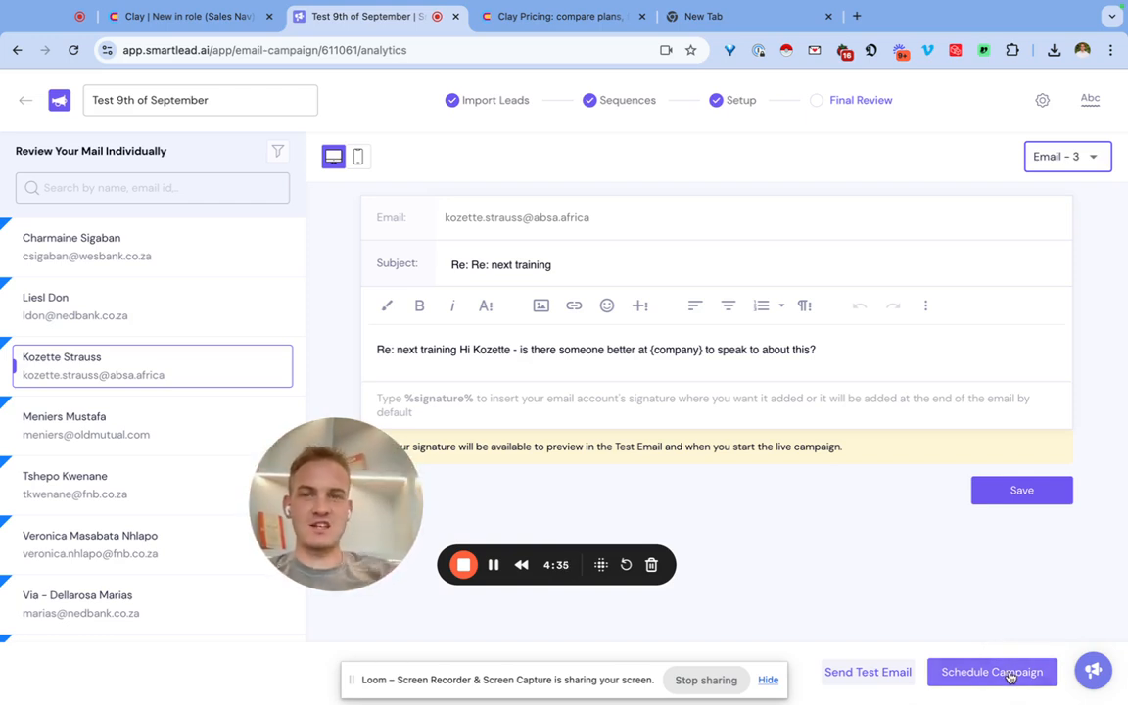
Switch to the Clay table and examine its email subject, message and Smartlead campaign columns.
left_click(178, 14)
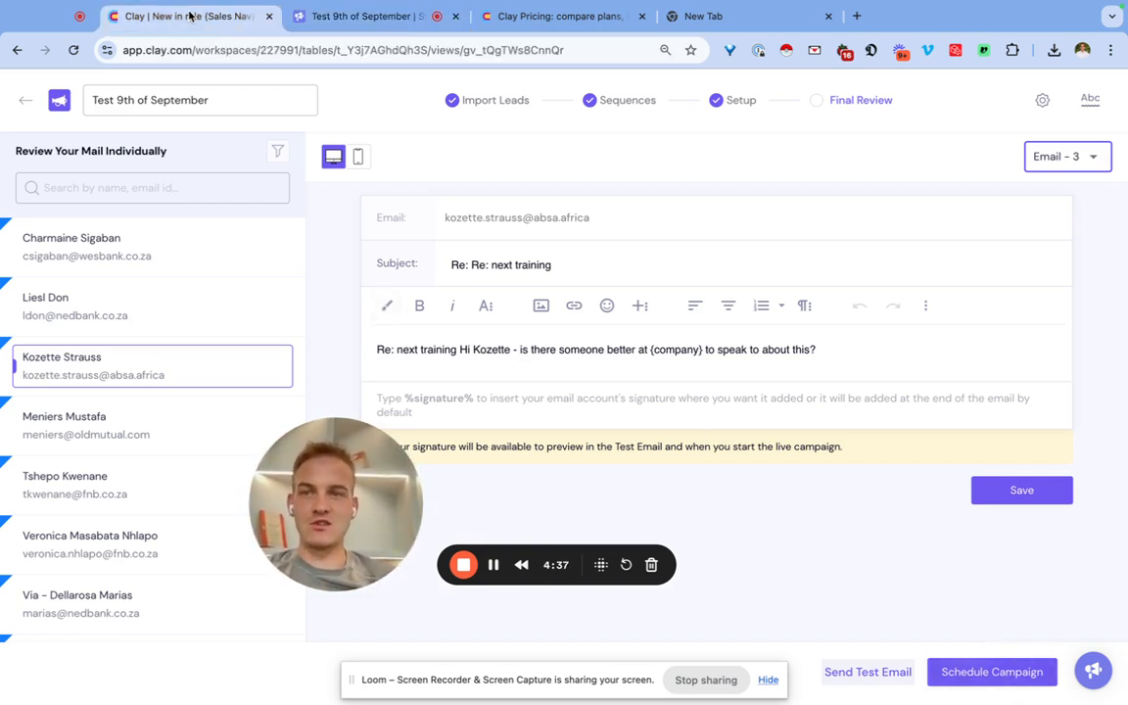
scroll(501, 281, "left", 10)
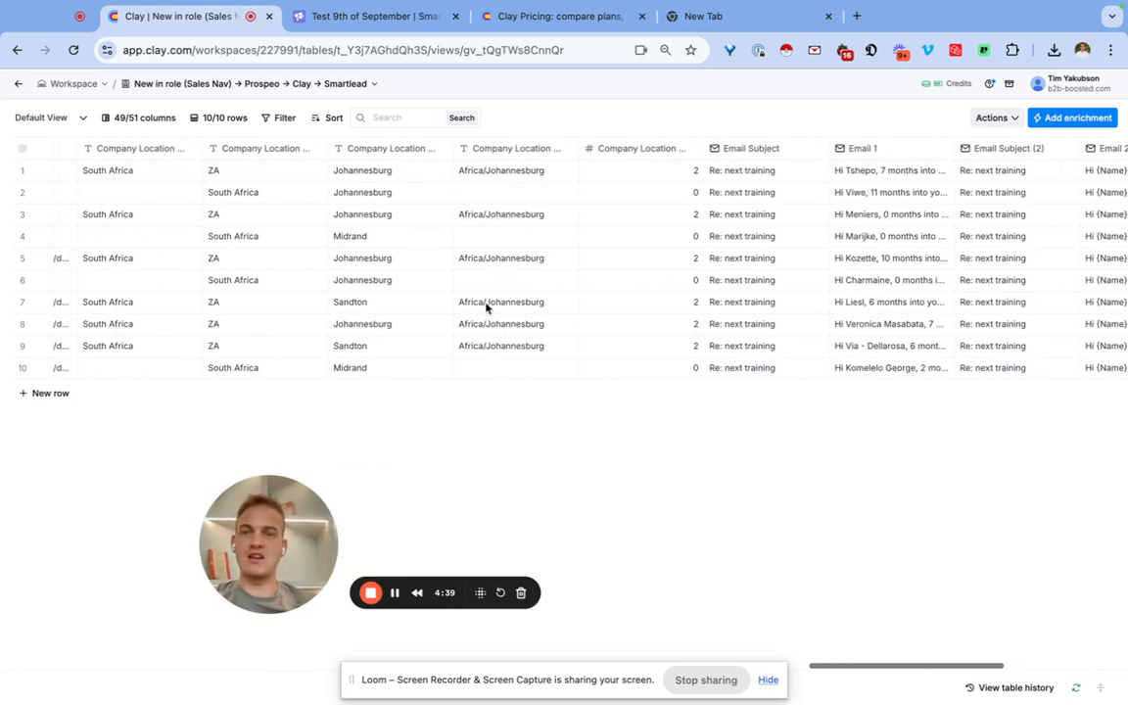
scroll(302, 262, "right", 10)
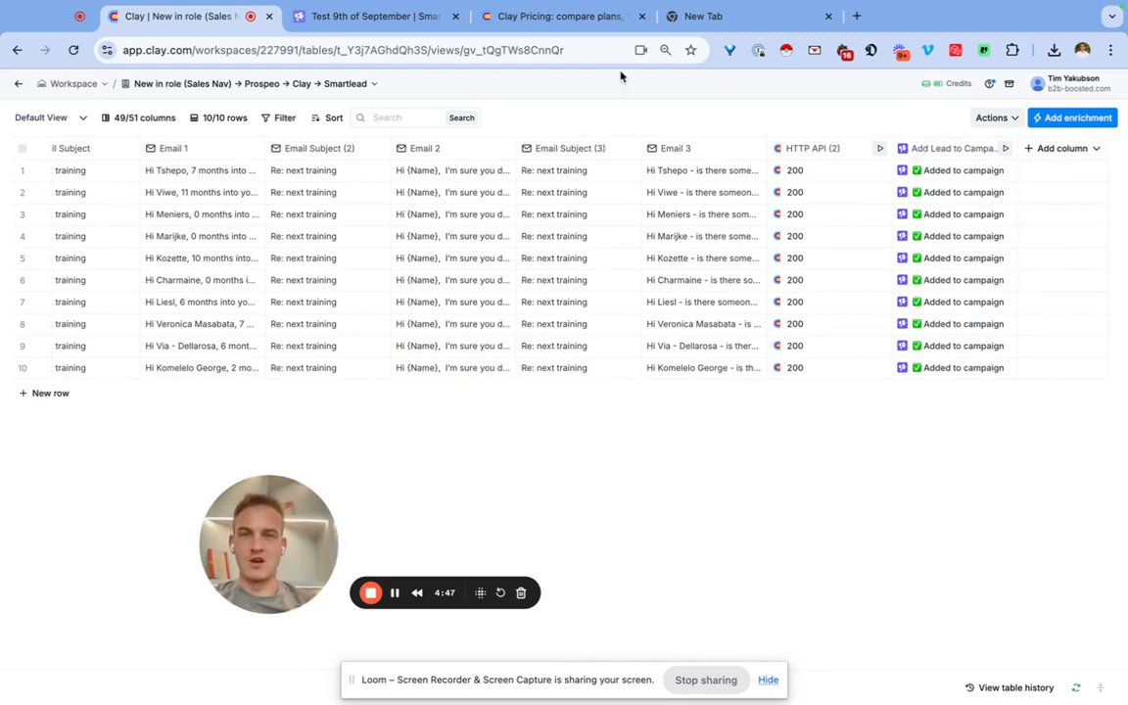
Switch to the Clay pricing page and compare which plans include HTTP API, webhooks and email sequencing integrations.
left_click(568, 18)
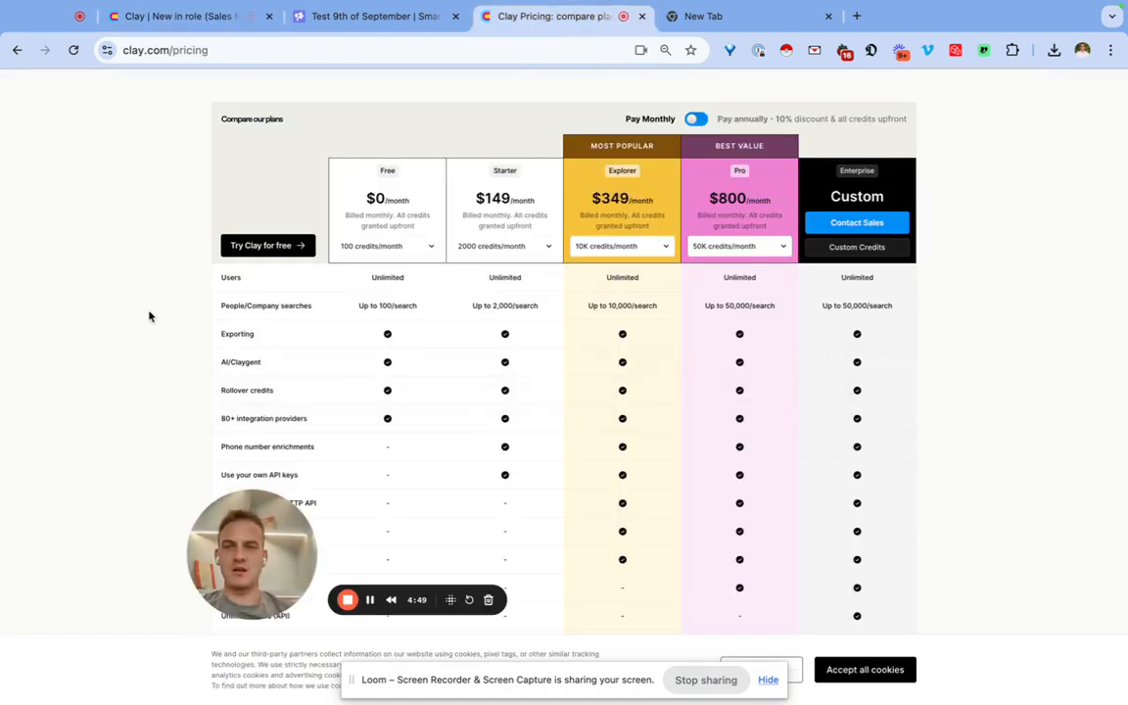
scroll(149, 315, "down", 2)
scroll(161, 299, "up", 2)
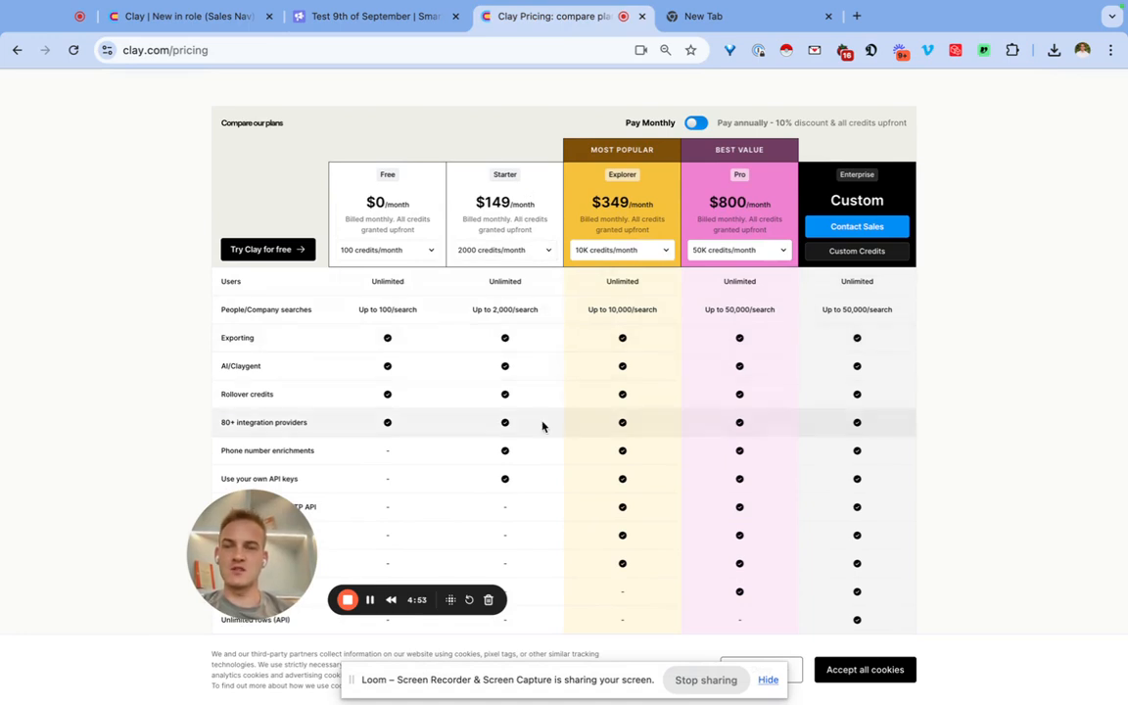
scroll(543, 427, "down", 1)
scroll(542, 427, "down", 3)
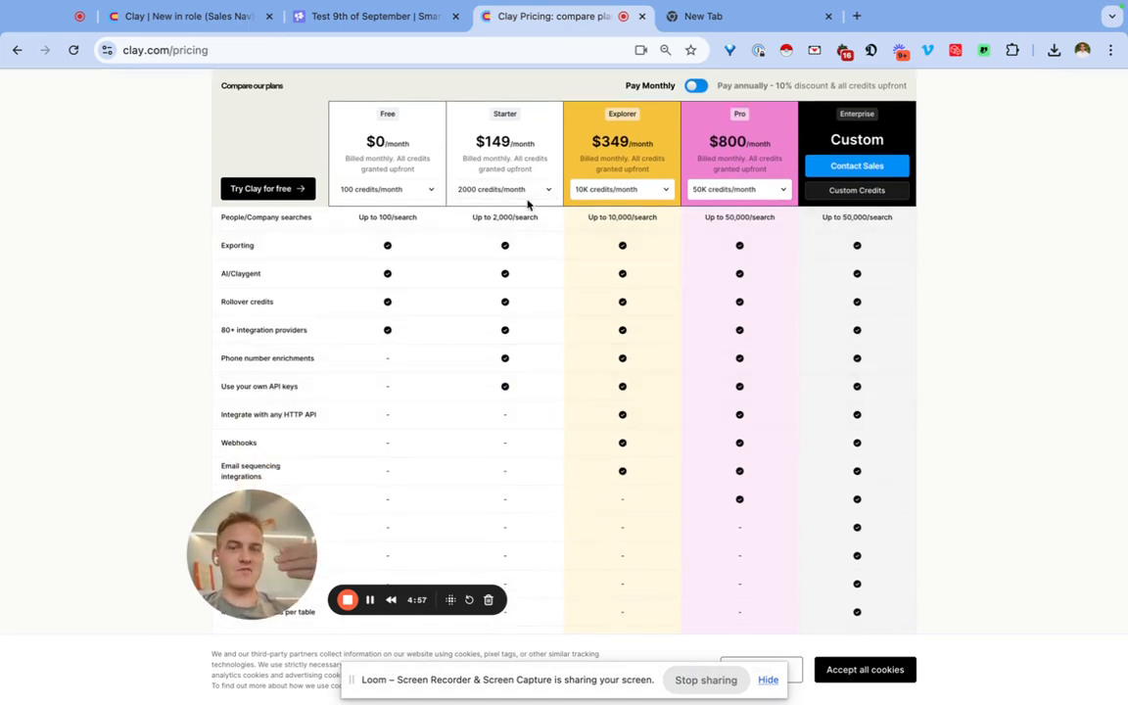
left_click(390, 20)
left_click(595, 21)
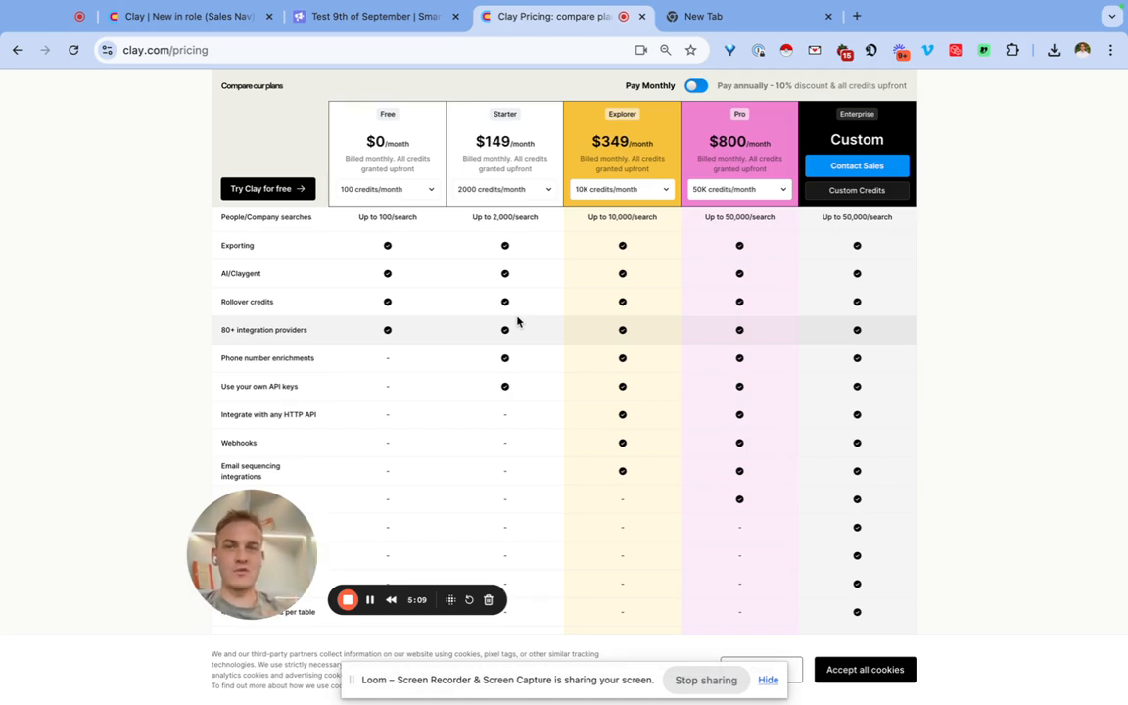
Return to the final review of the Test 9th of September campaign in Smartlead.
left_click(385, 25)
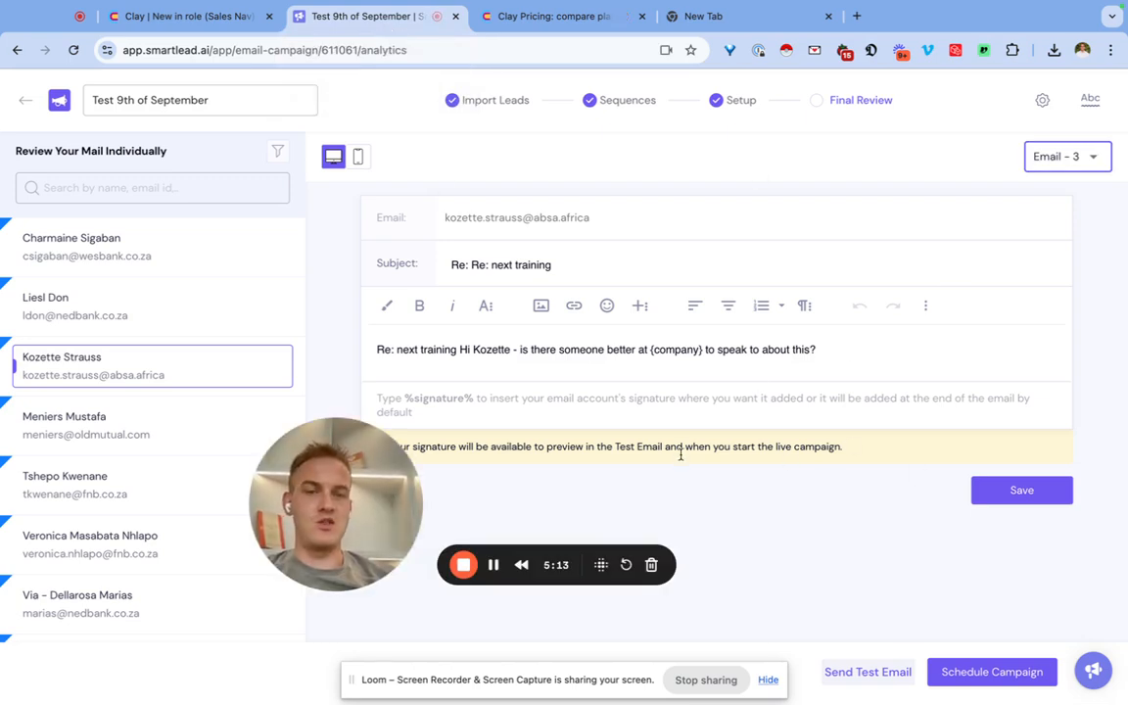
left_click_drag(351, 447, 198, 483)
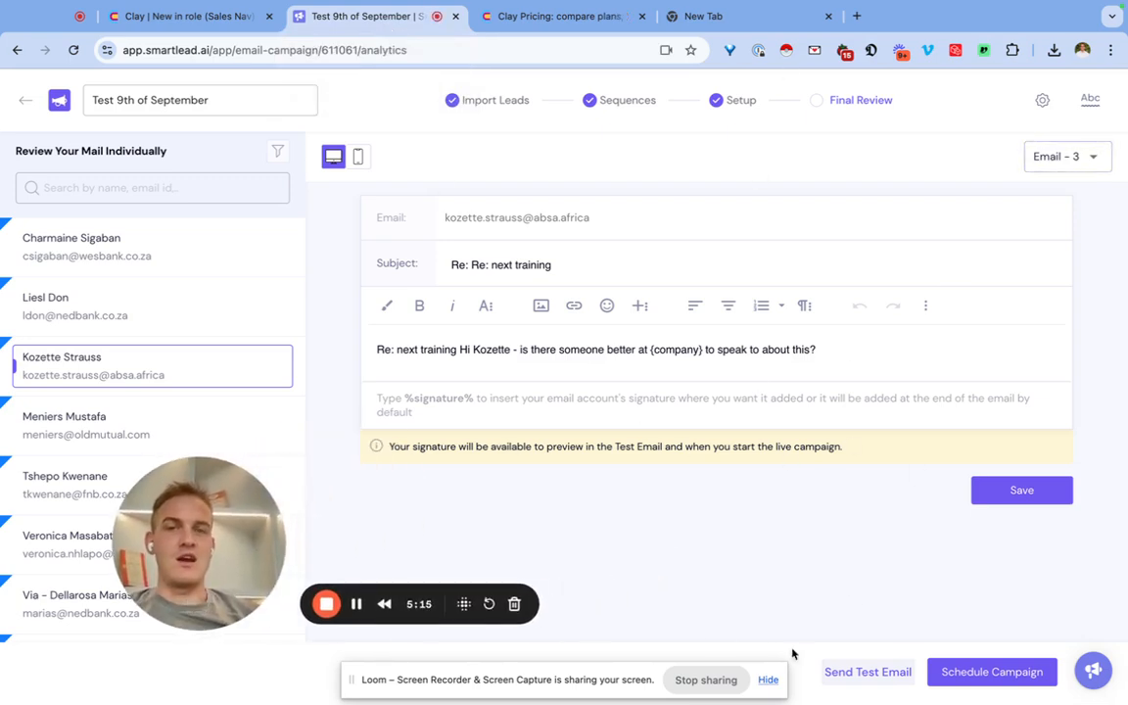